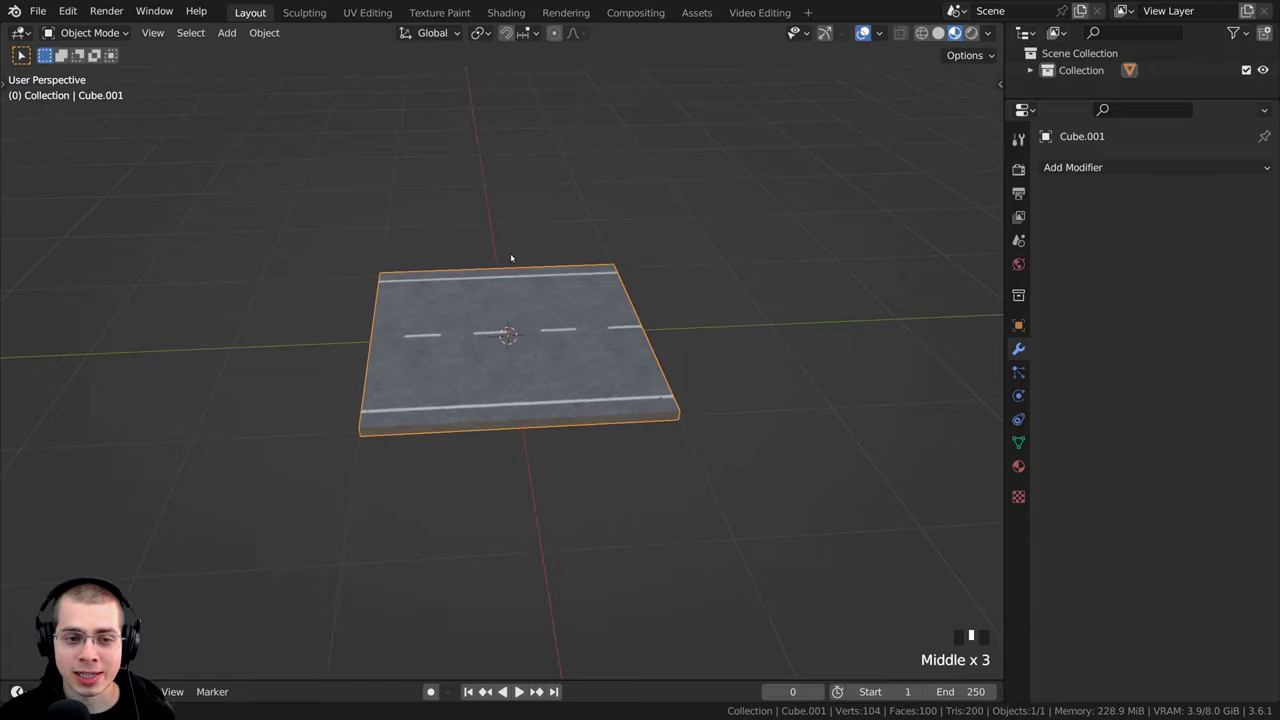
# - Examine the road segment from several angles and inspect its subdivided mesh in Edit Mode
pyautogui.moveTo(514, 260); pyautogui.dragTo(521, 170, button='middle')
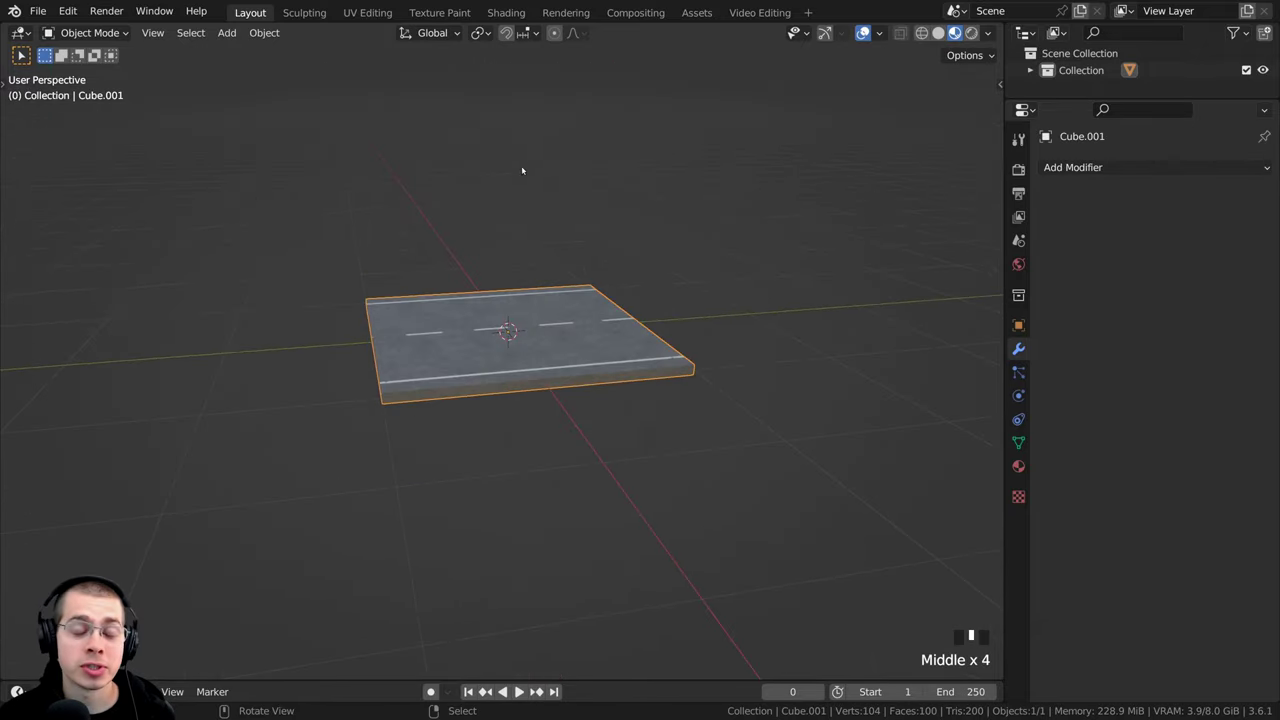
pyautogui.moveTo(536, 281); pyautogui.dragTo(526, 373, button='middle')
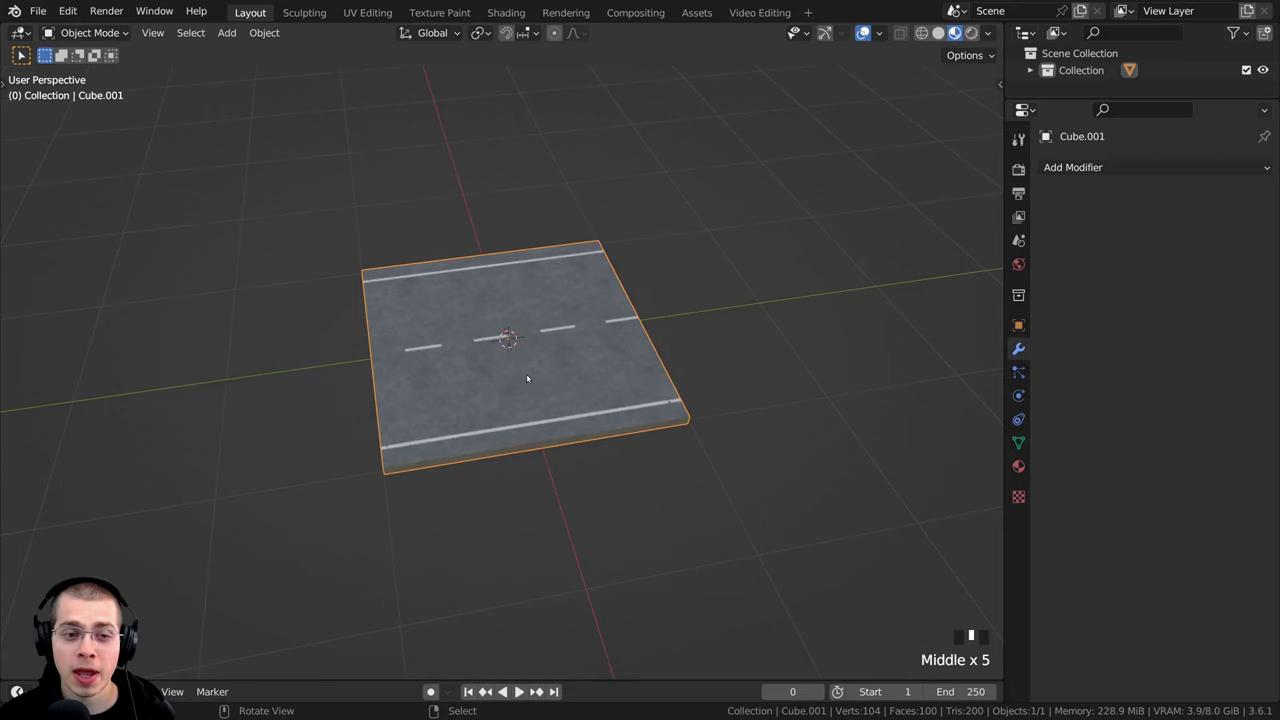
pyautogui.scroll(3, 615, 305)
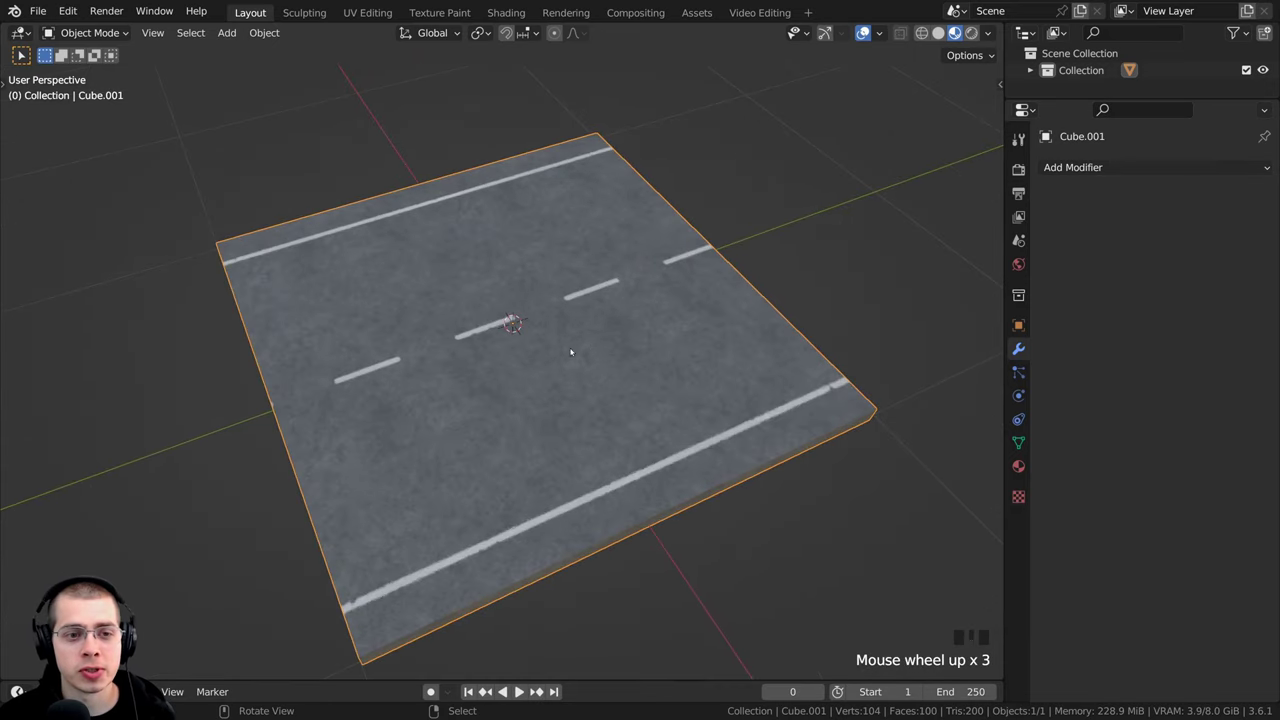
pyautogui.moveTo(571, 352); pyautogui.dragTo(527, 243, button='middle')
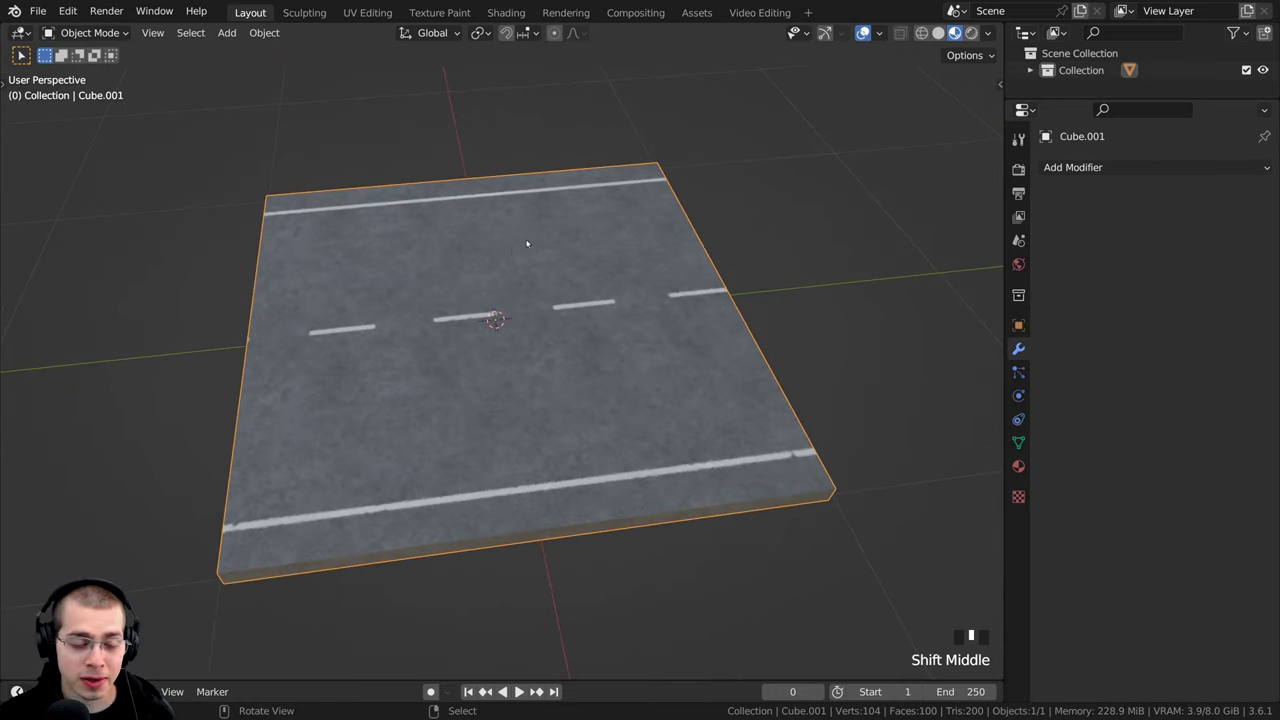
pyautogui.press('Tab')
pyautogui.moveTo(447, 206); pyautogui.dragTo(731, 175, button='middle')
pyautogui.press('a')
pyautogui.scroll(-2, 738, 200)
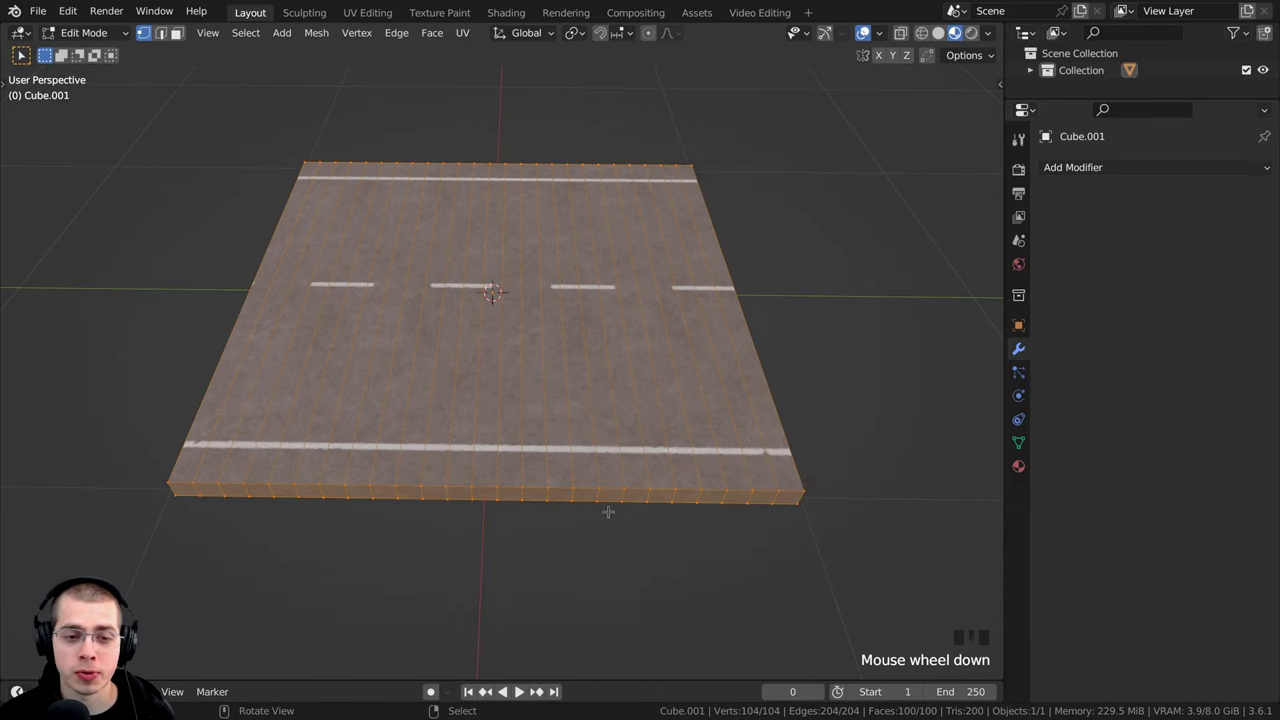
pyautogui.moveTo(608, 511); pyautogui.dragTo(700, 492, button='middle')
pyautogui.scroll(1, 720, 486)
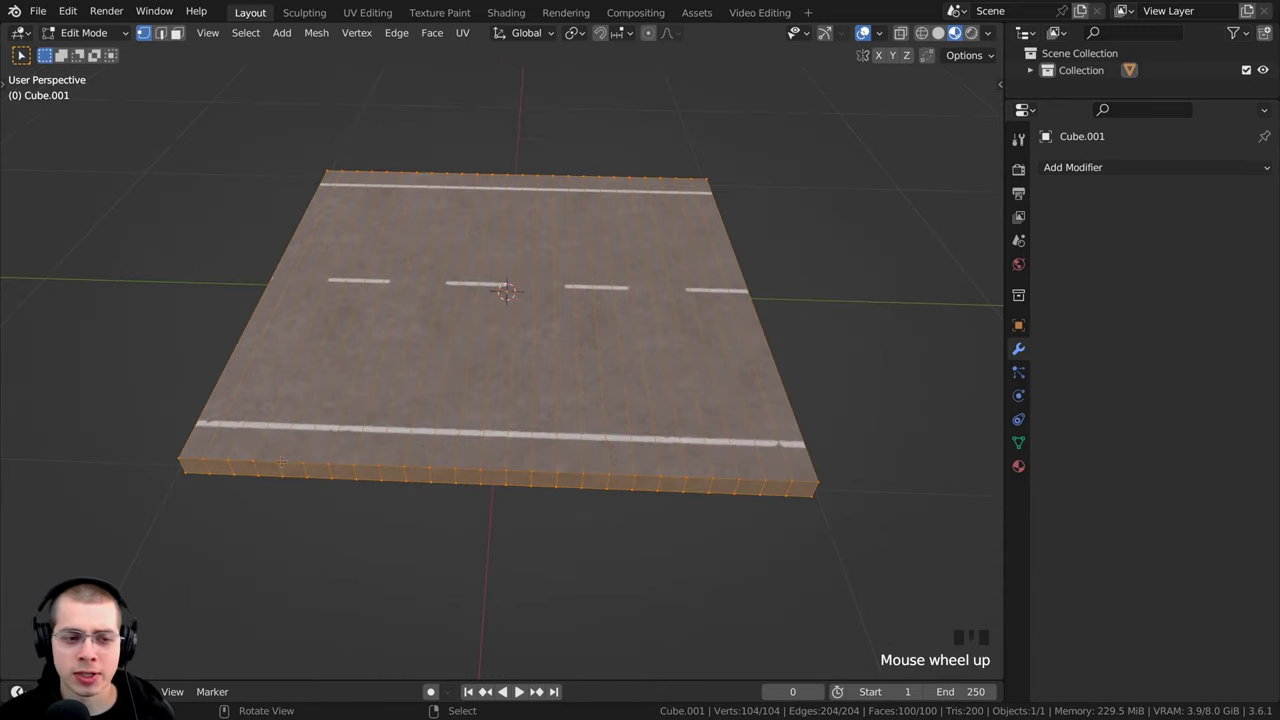
pyautogui.moveTo(708, 477); pyautogui.dragTo(712, 497, button='middle')
pyautogui.scroll(-1, 720, 366)
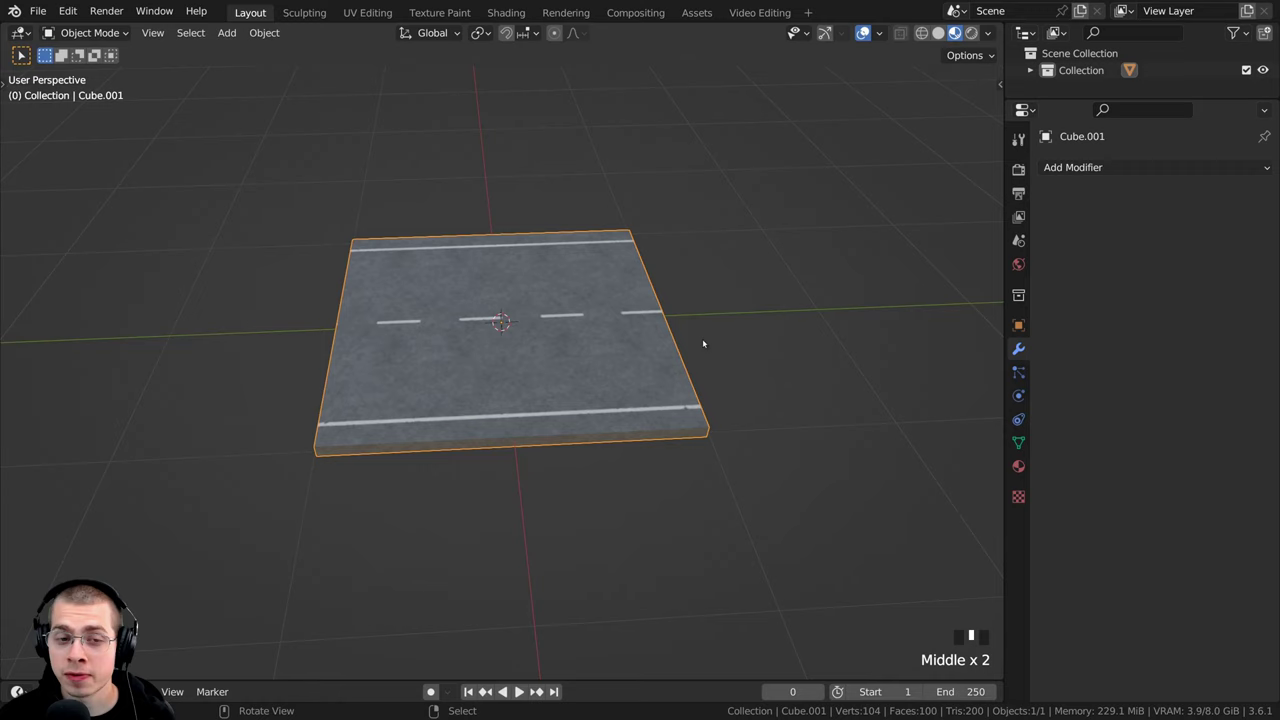
pyautogui.moveTo(590, 350); pyautogui.dragTo(590, 370, button='middle')
pyautogui.scroll(-2, 474, 326)
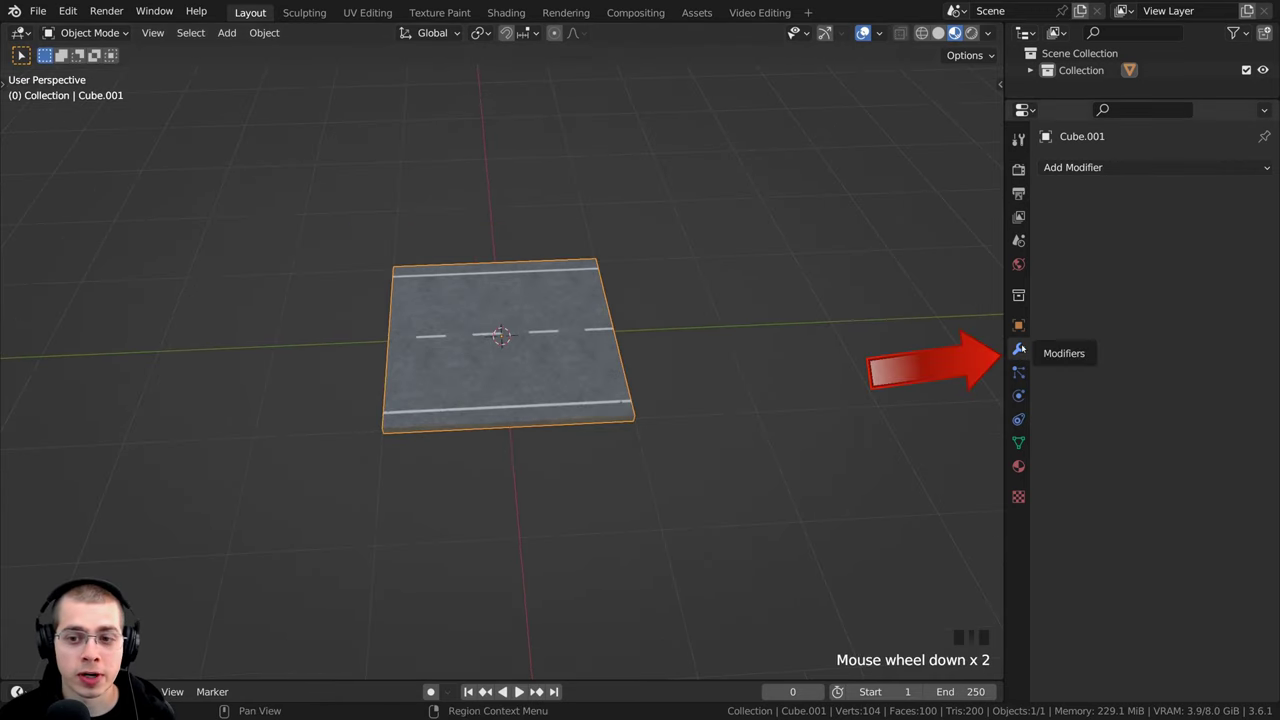
# - Add an Array modifier to the road segment with relative offset factors of 0 on X and 1 on Y
pyautogui.click(1073, 168)
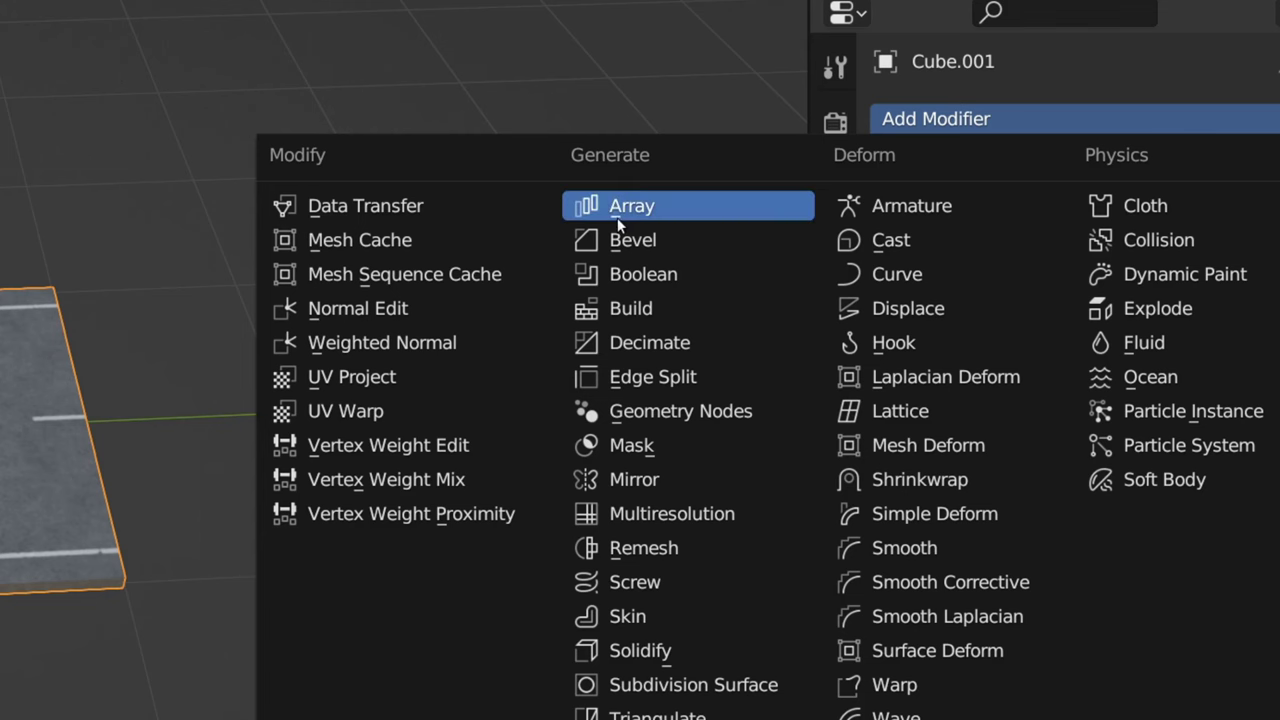
pyautogui.click(655, 207)
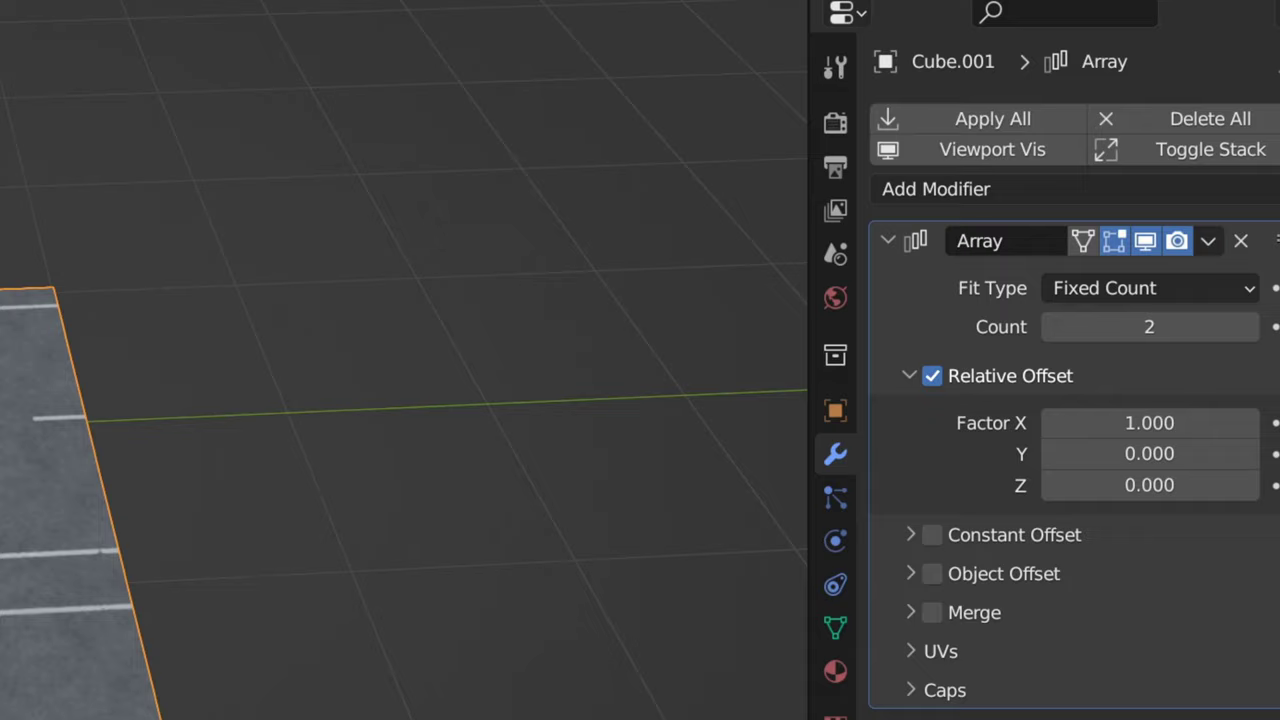
pyautogui.keyDown('shift'); pyautogui.moveTo(100, 430); pyautogui.dragTo(235, 507, button='middle'); pyautogui.keyUp('shift')
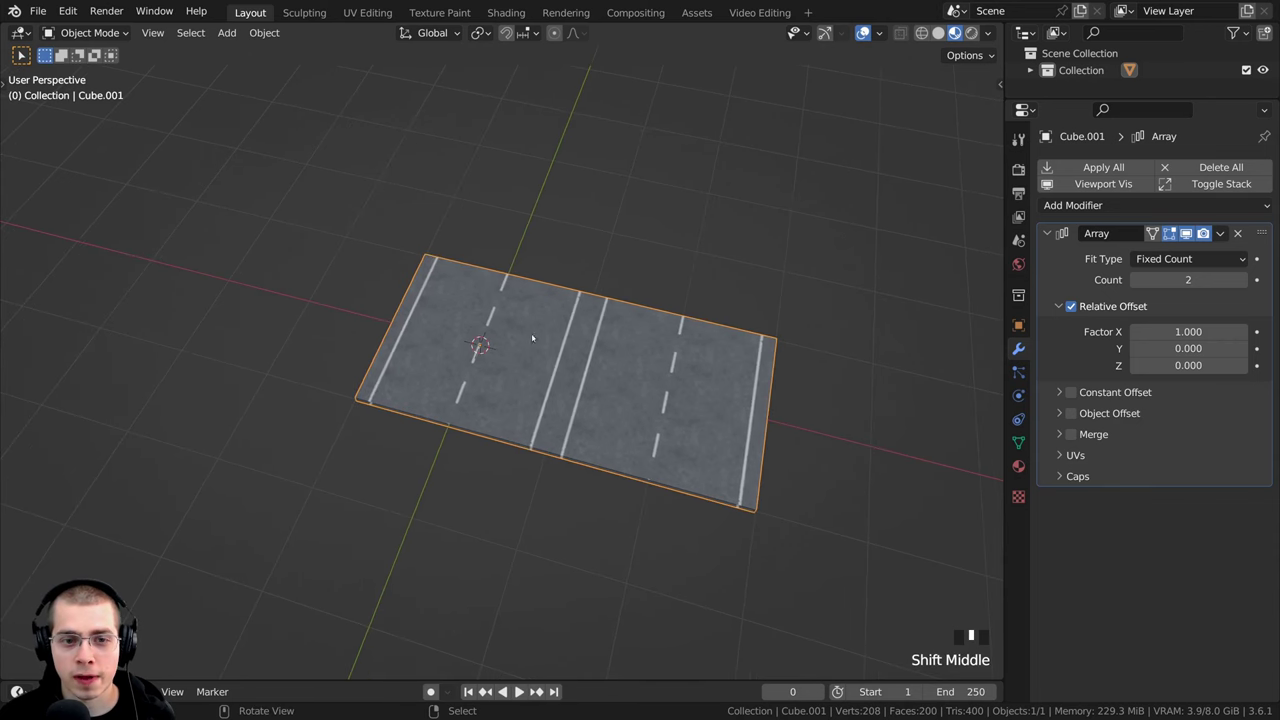
pyautogui.click(1161, 331)
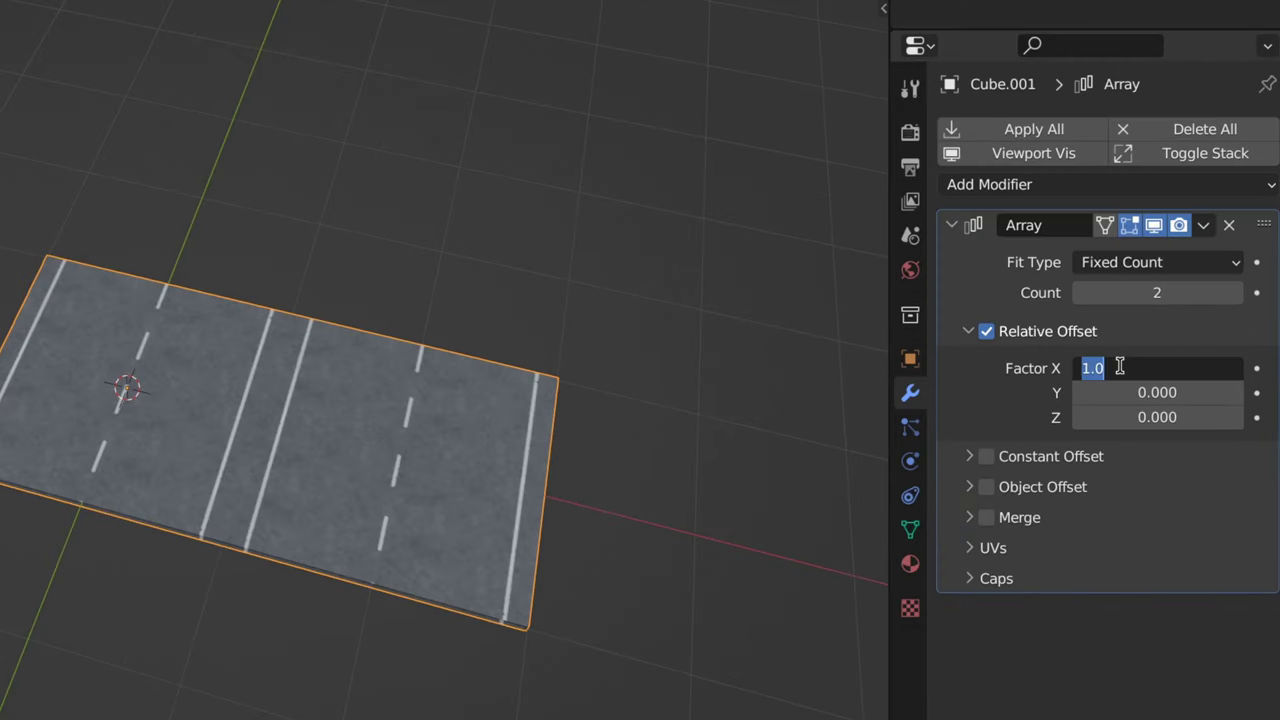
pyautogui.write('0')
pyautogui.press('Return')
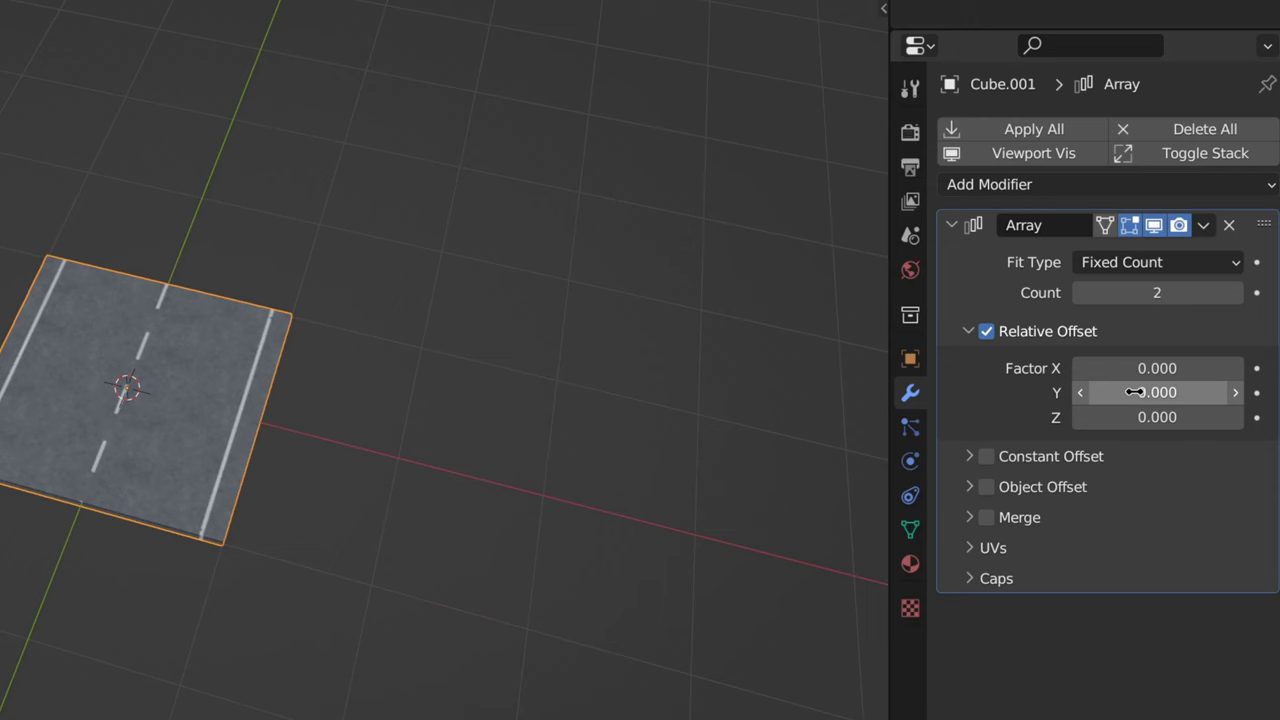
pyautogui.click(1135, 392)
pyautogui.write('1')
pyautogui.press('Return')
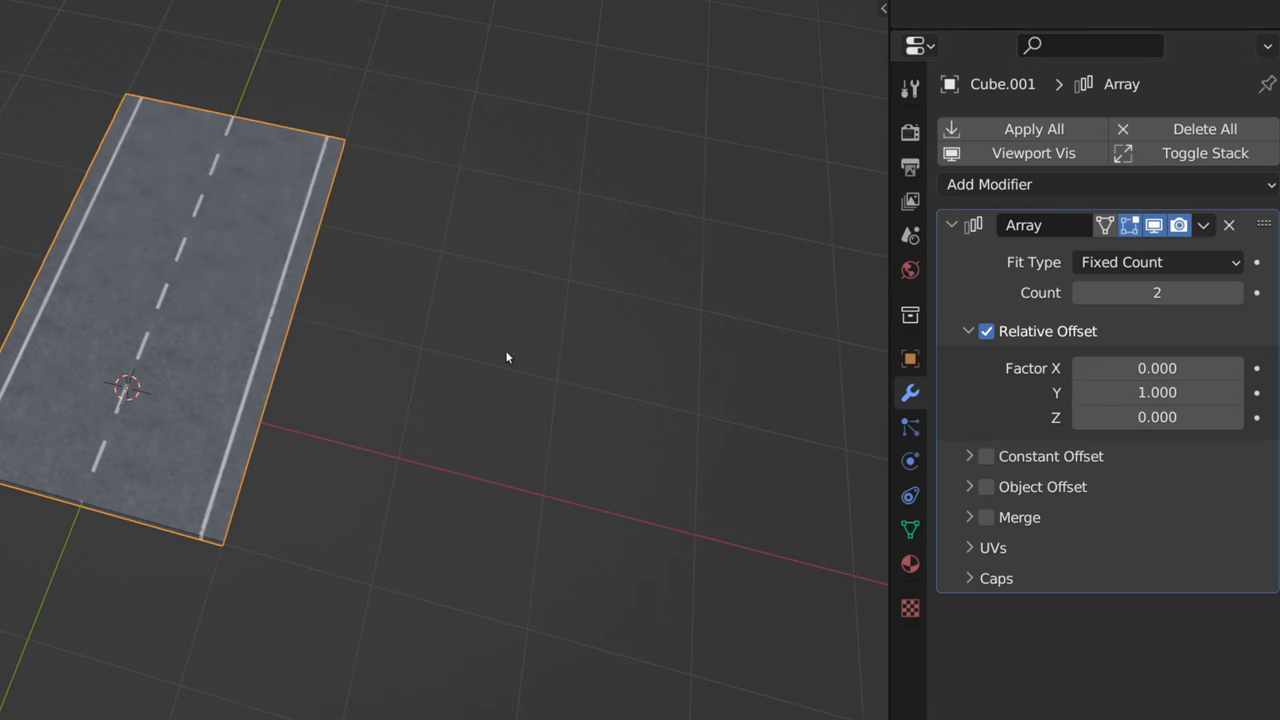
# - Set the Array modifier's count to 15 to lengthen the road
pyautogui.click(1242, 280)
pyautogui.click(1242, 280)
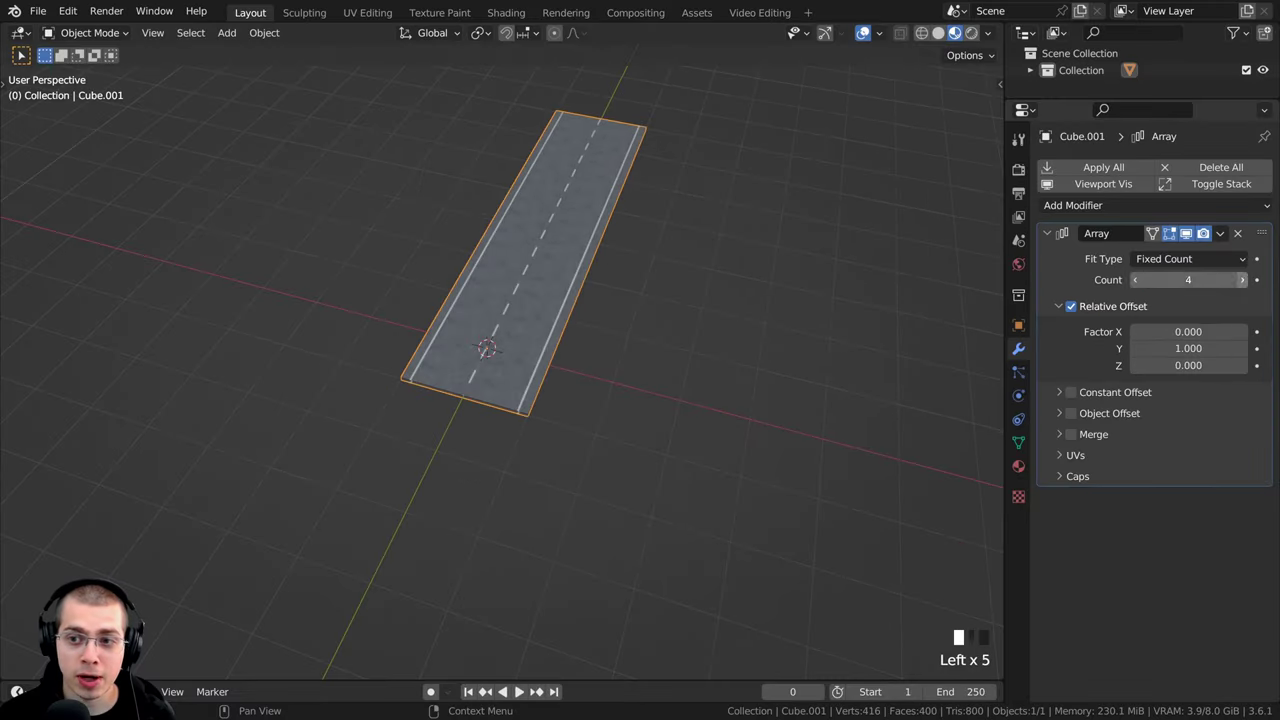
pyautogui.click(1242, 280)
pyautogui.click(1242, 280)
pyautogui.click(1242, 280)
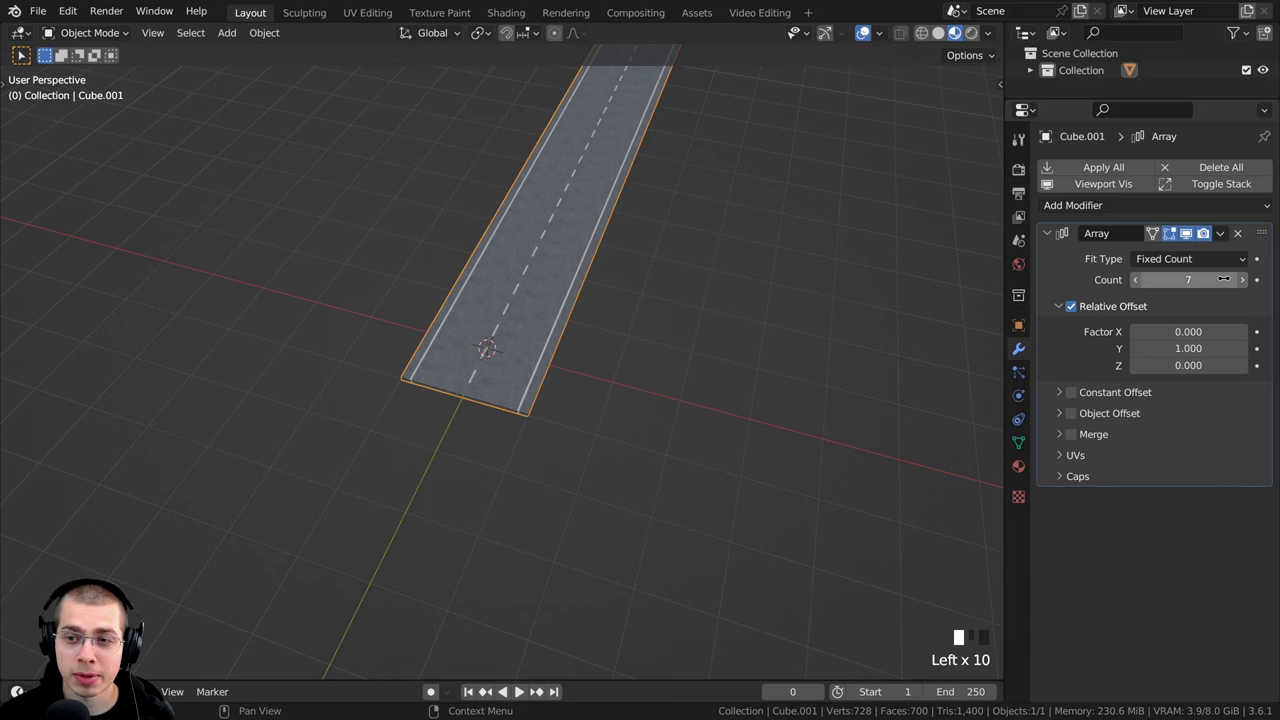
pyautogui.click(1229, 279)
pyautogui.write('15')
pyautogui.press('Return')
# - Examine the seam between the original road segment and its array copies in Edit Mode and Object Mode
pyautogui.keyDown('shift'); pyautogui.moveTo(600, 250); pyautogui.dragTo(551, 194, button='middle'); pyautogui.keyUp('shift')
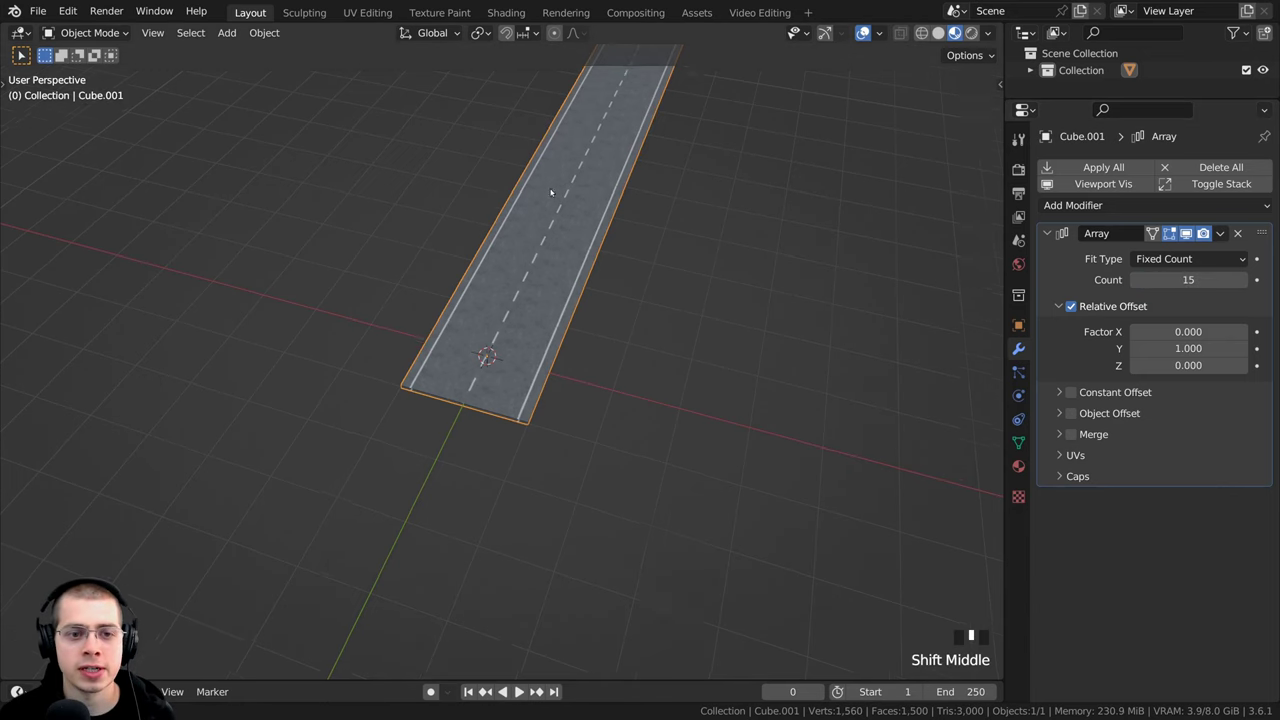
pyautogui.scroll(3, 643, 289)
pyautogui.keyDown('shift'); pyautogui.moveTo(643, 289); pyautogui.dragTo(620, 277, button='middle'); pyautogui.keyUp('shift')
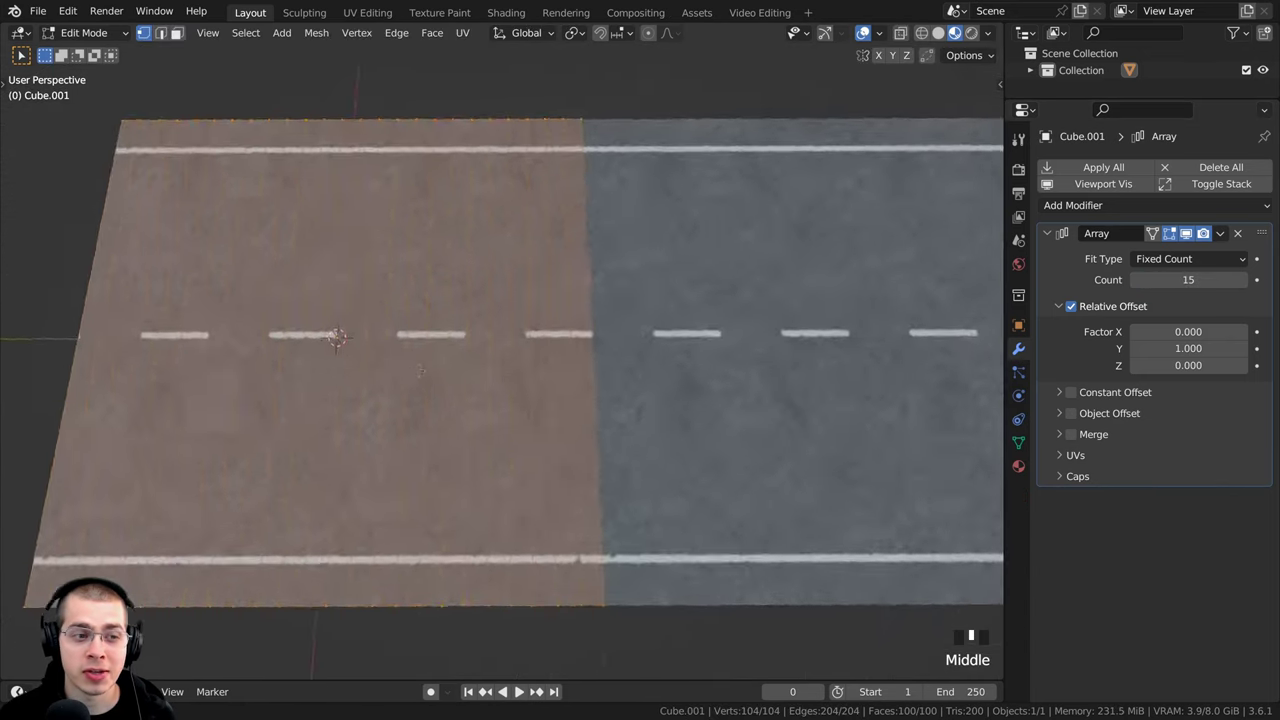
pyautogui.moveTo(590, 320); pyautogui.dragTo(628, 306, button='middle')
pyautogui.scroll(-2, 466, 350)
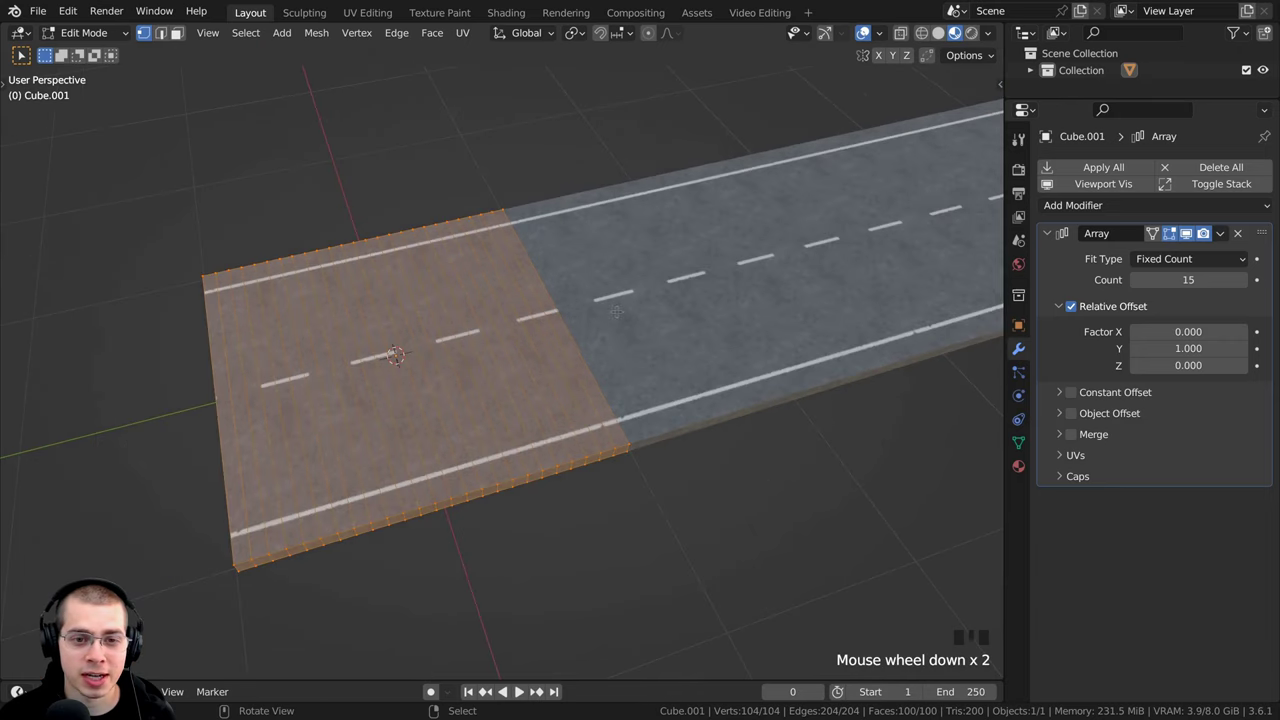
pyautogui.scroll(3, 573, 385)
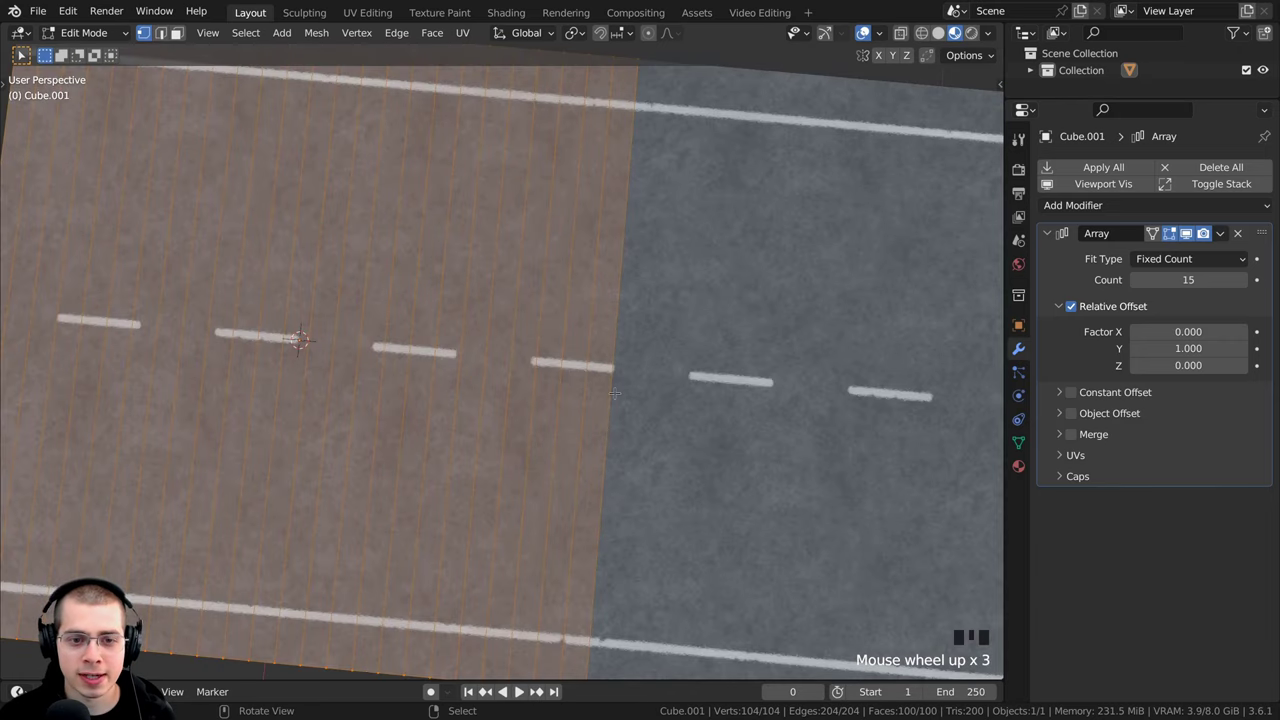
pyautogui.scroll(-2, 615, 393)
pyautogui.keyDown('shift'); pyautogui.moveTo(615, 393); pyautogui.dragTo(827, 395, button='middle'); pyautogui.keyUp('shift')
pyautogui.scroll(2, 348, 293)
pyautogui.scroll(-2, 307, 337)
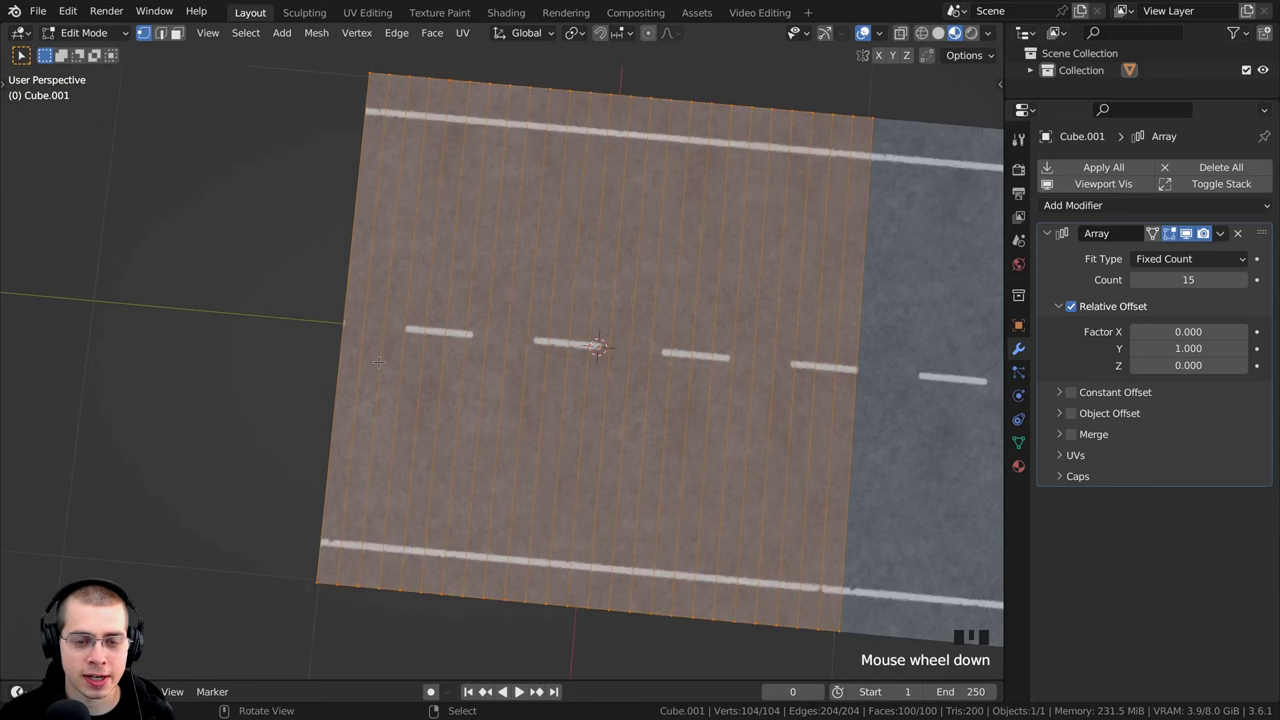
pyautogui.keyDown('shift'); pyautogui.moveTo(307, 337); pyautogui.dragTo(234, 338, button='middle'); pyautogui.keyUp('shift')
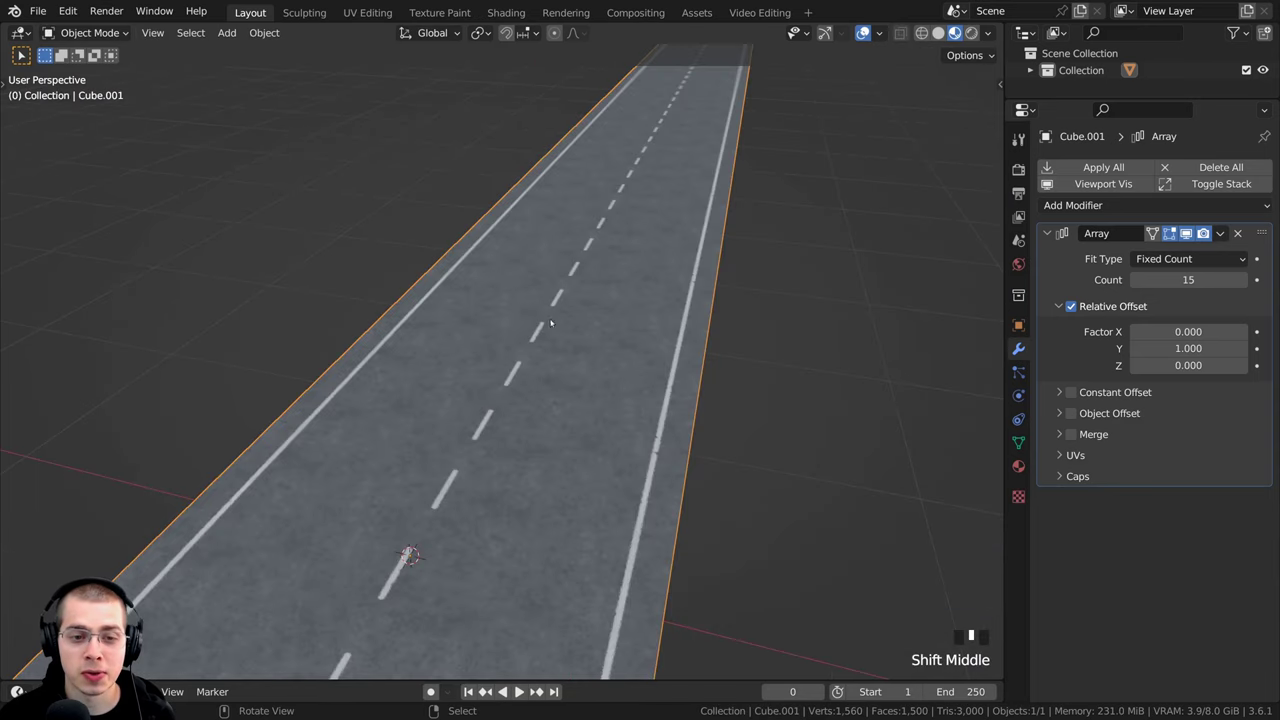
pyautogui.press('Tab')
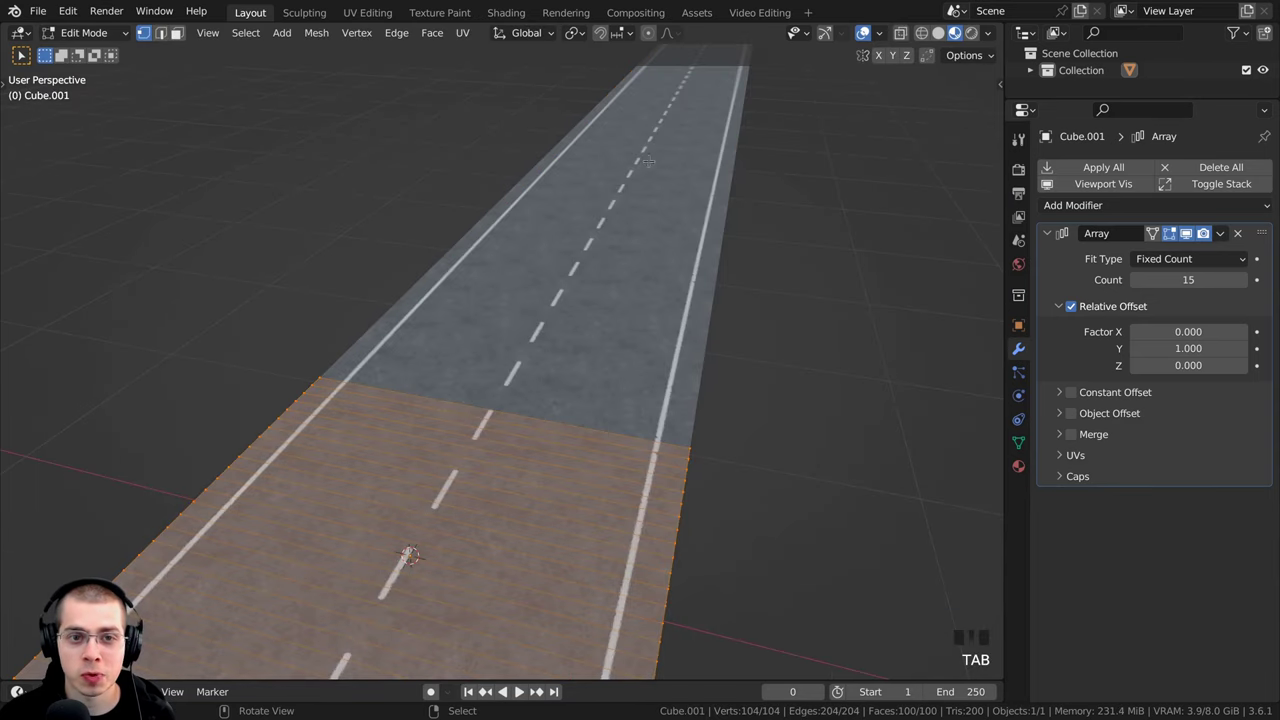
pyautogui.moveTo(545, 375); pyautogui.dragTo(568, 338, button='middle')
pyautogui.press('Tab')
pyautogui.moveTo(568, 338); pyautogui.dragTo(557, 340, button='middle')
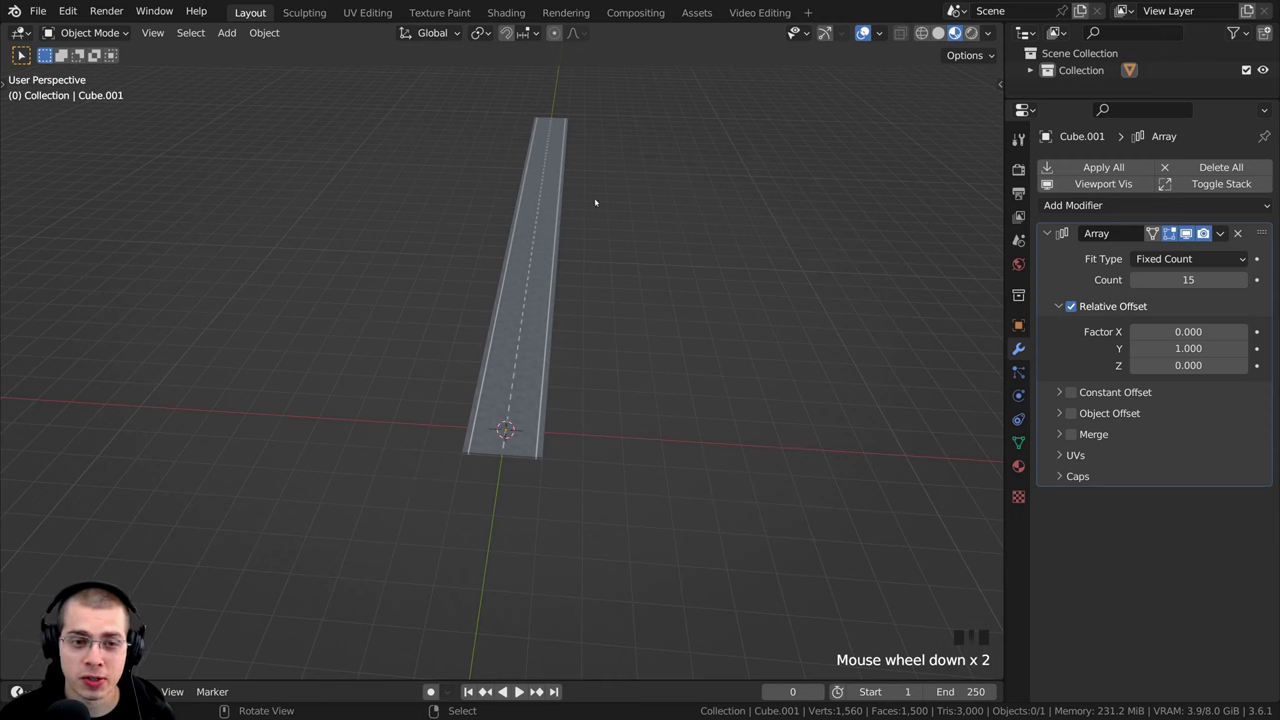
# - Add a Path curve at the road's start and rotate it 90° in top view to align it with the road
pyautogui.hotkey('shift', 'a')
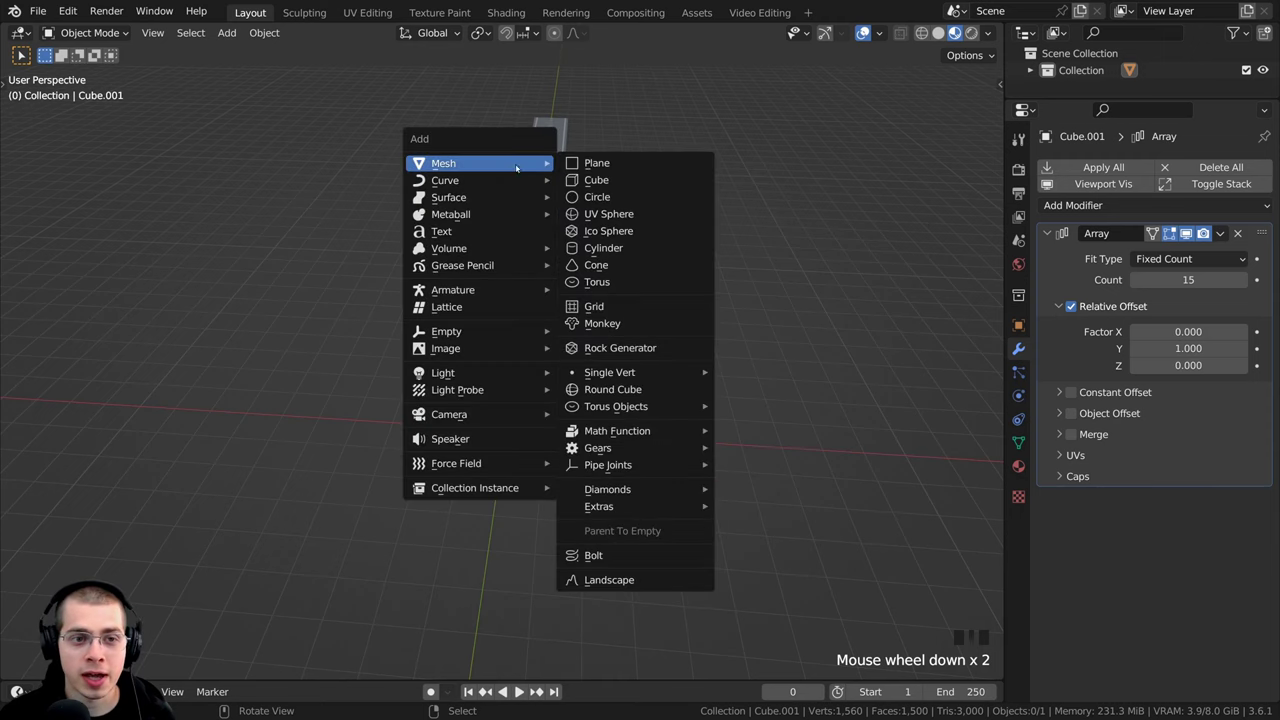
pyautogui.moveTo(437, 181)
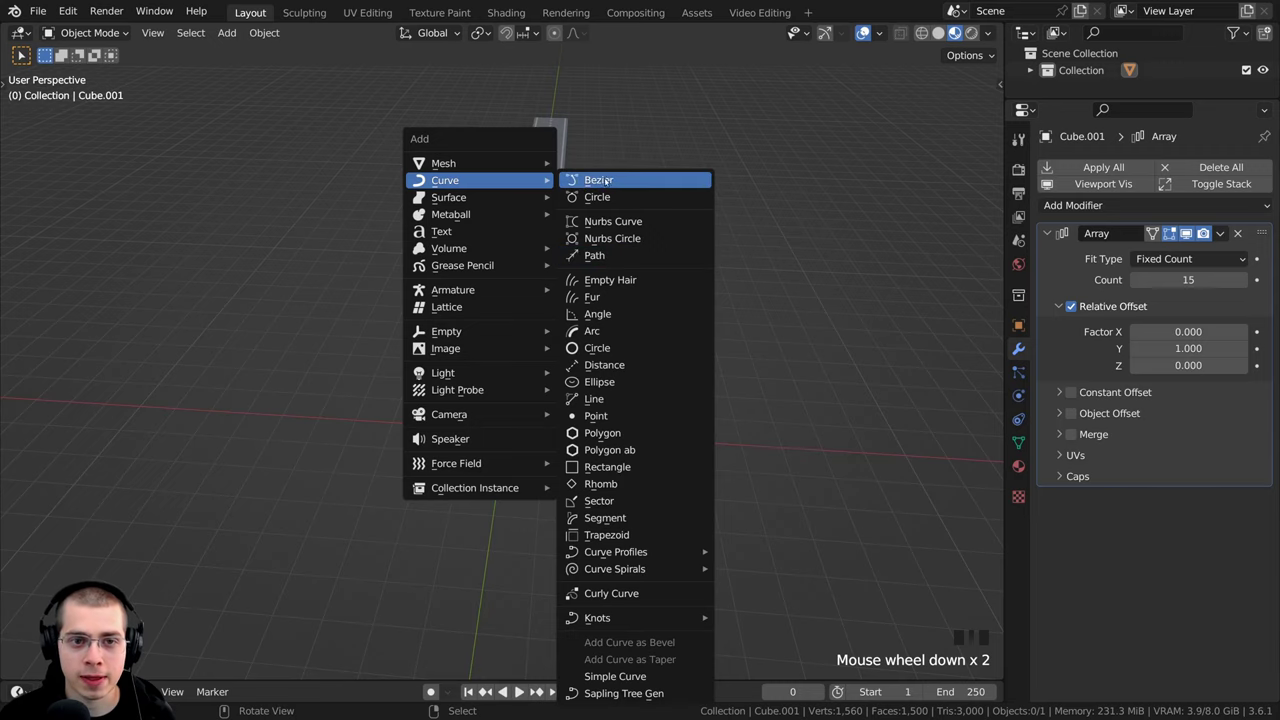
pyautogui.click(596, 257)
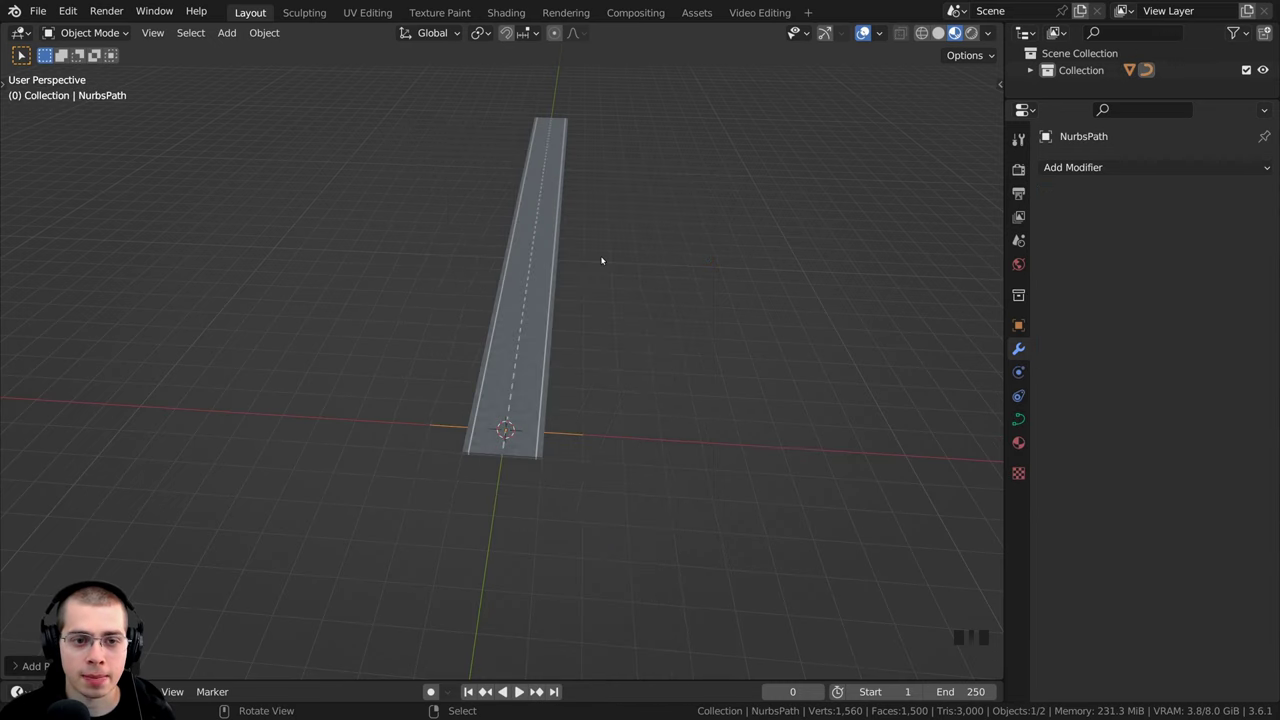
pyautogui.press('KP_7')
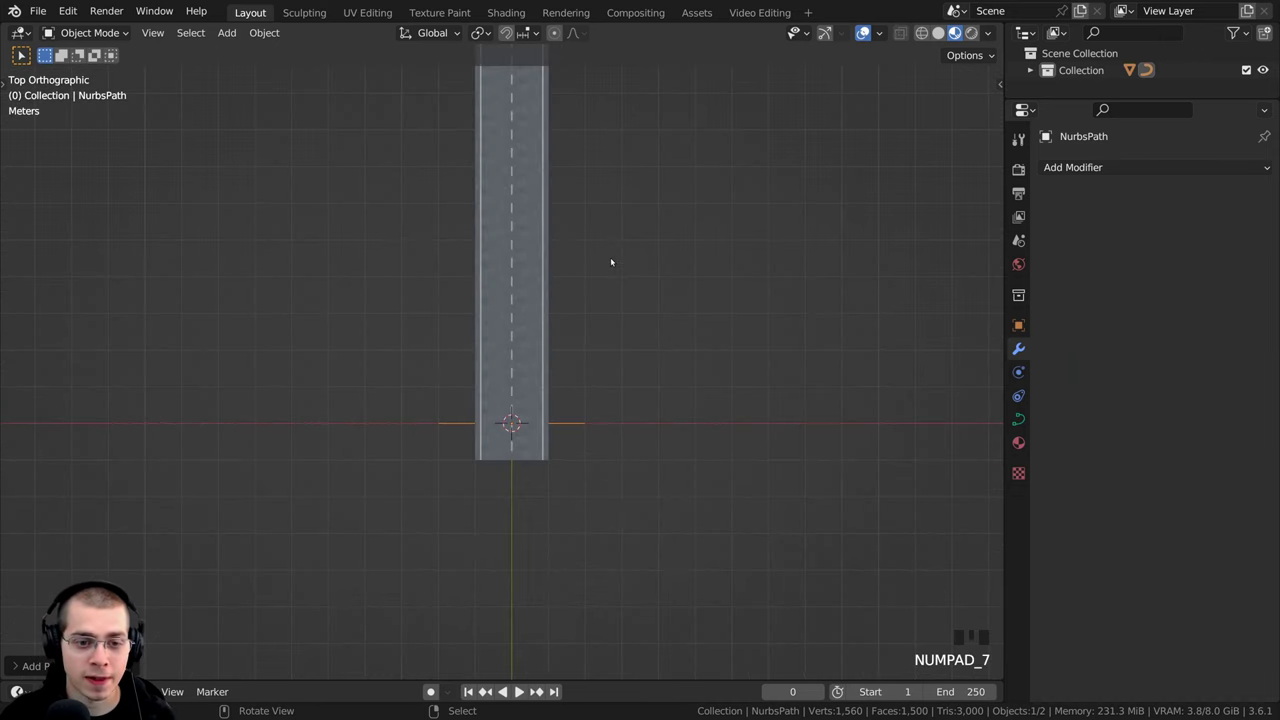
pyautogui.press('r')
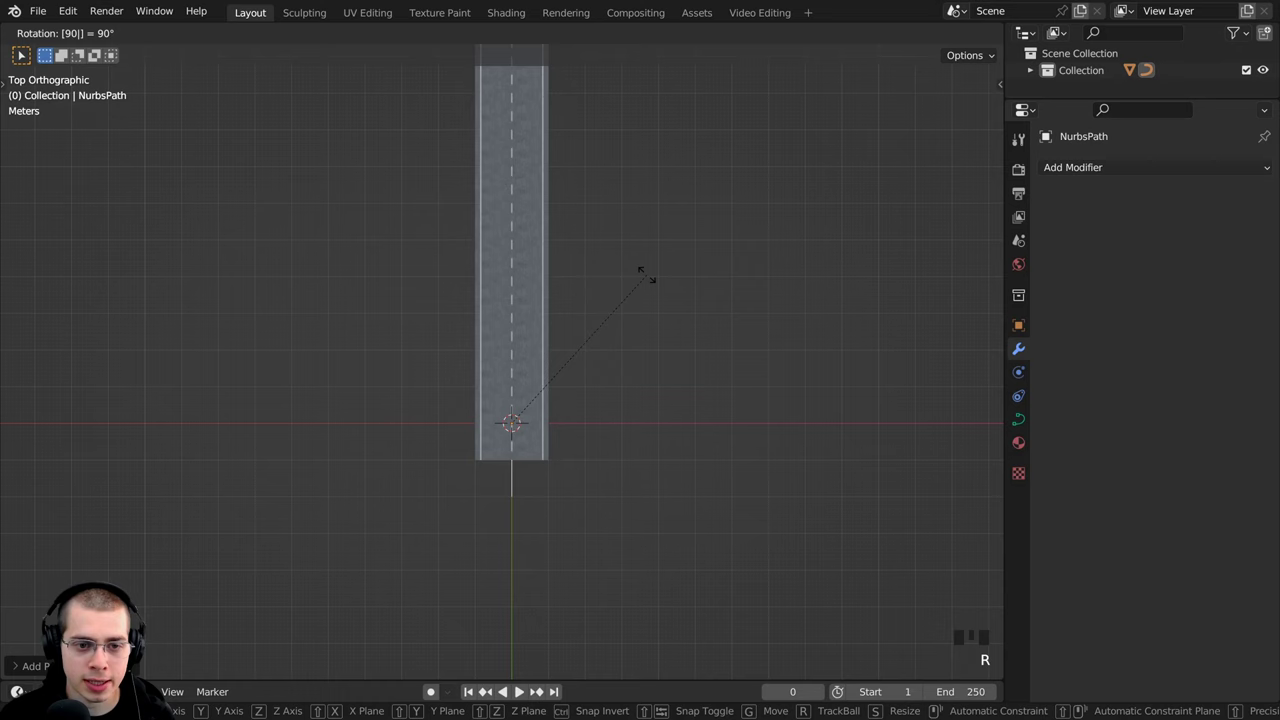
pyautogui.press('Return')
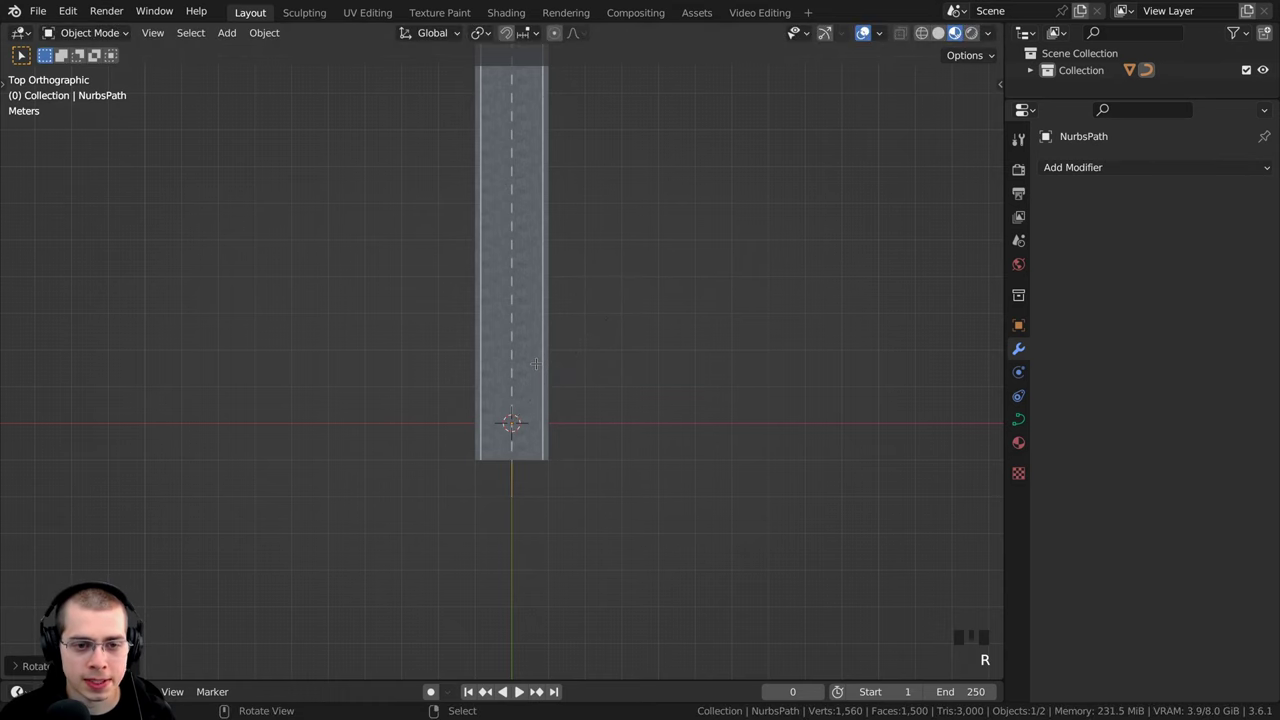
# - Scale up all of the path's control points in Edit Mode to lengthen it along the road
pyautogui.press('Tab')
pyautogui.scroll(-1, 531, 347)
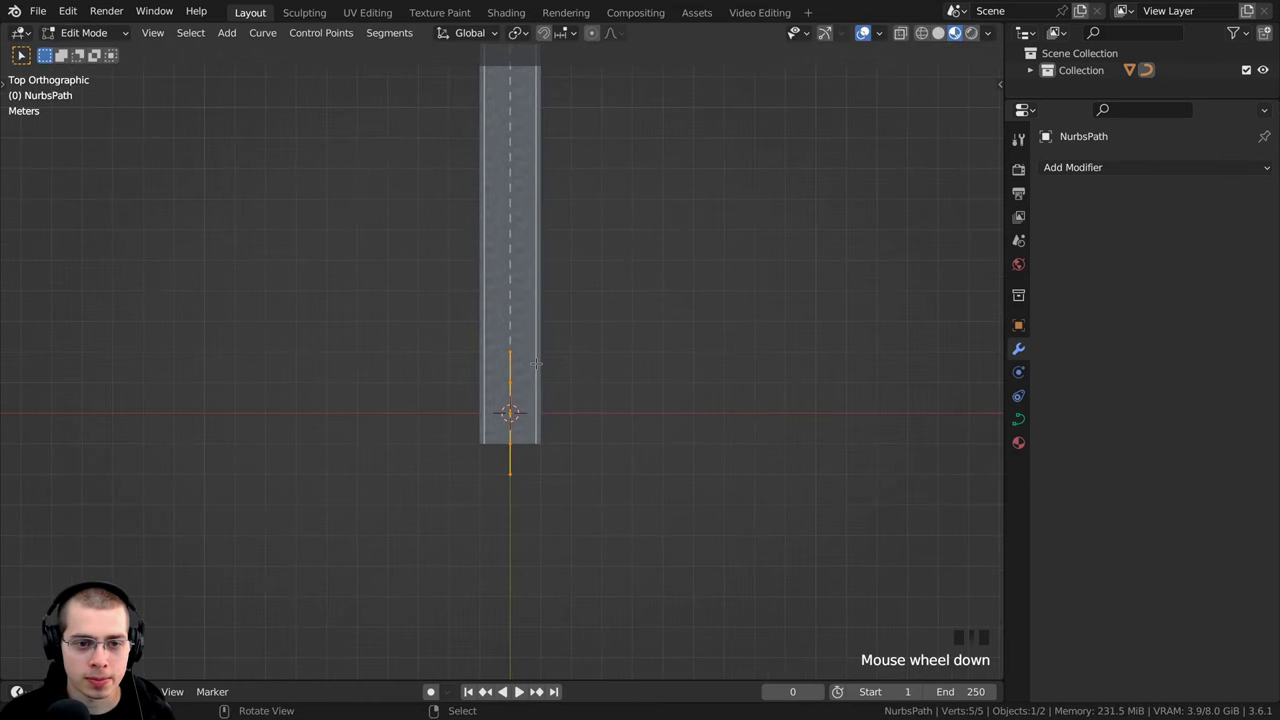
pyautogui.press('s')
pyautogui.click(720, 343)
pyautogui.scroll(-4, 720, 343)
pyautogui.press('s')
pyautogui.click(628, 368)
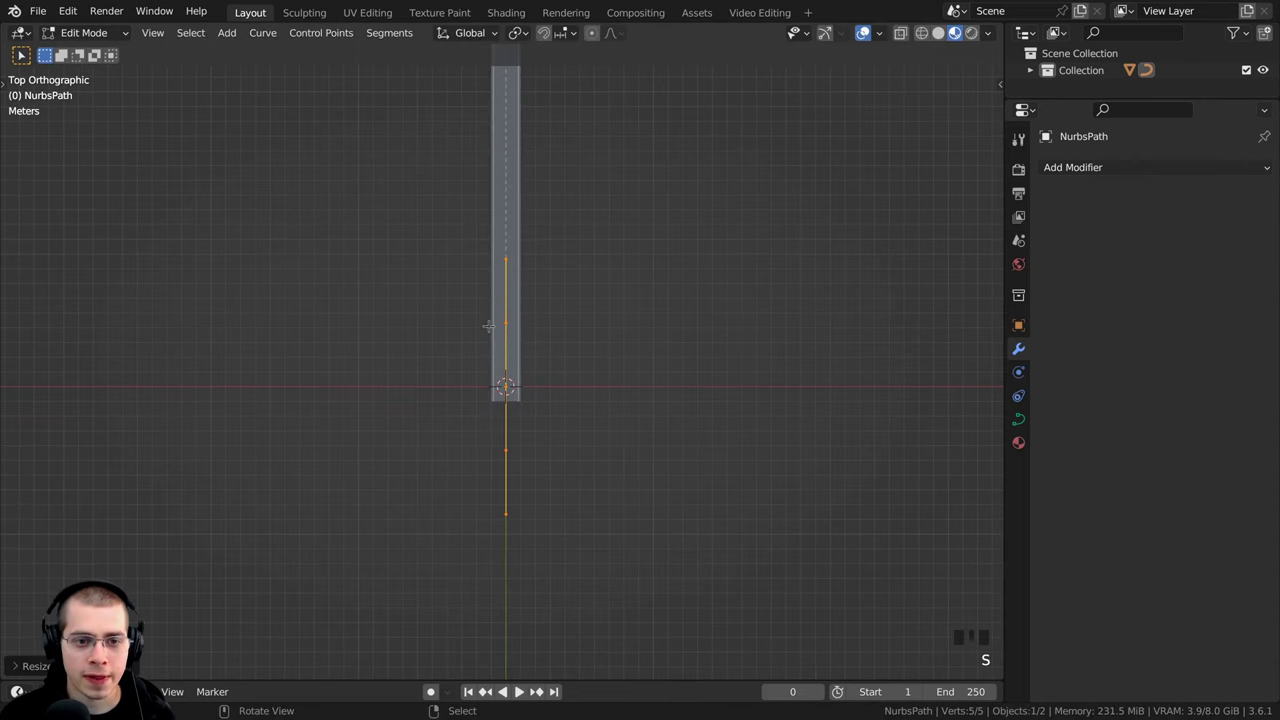
# - Move the path's middle and upper control points sideways to bend the curve
pyautogui.rightClick(505, 322)
pyautogui.keyDown('shift'); pyautogui.rightClick(507, 387); pyautogui.keyUp('shift')
pyautogui.press('g')
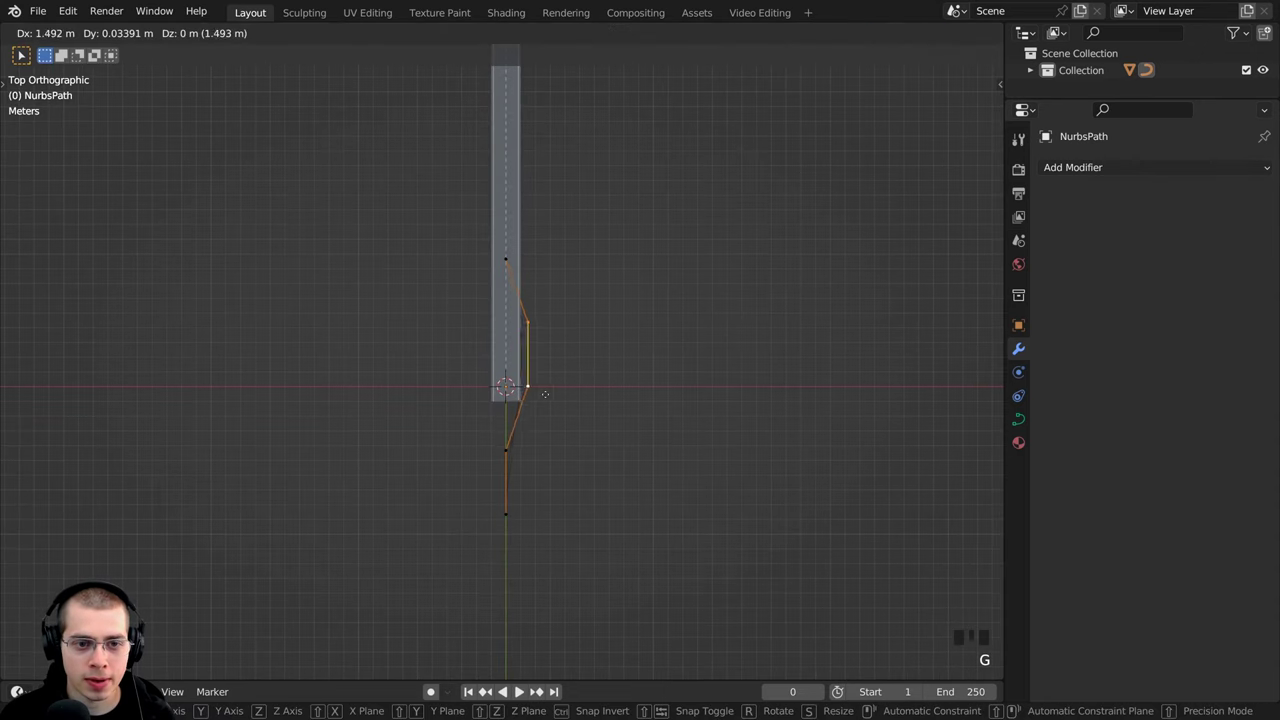
pyautogui.click(548, 385)
pyautogui.press('g')
pyautogui.click(572, 325)
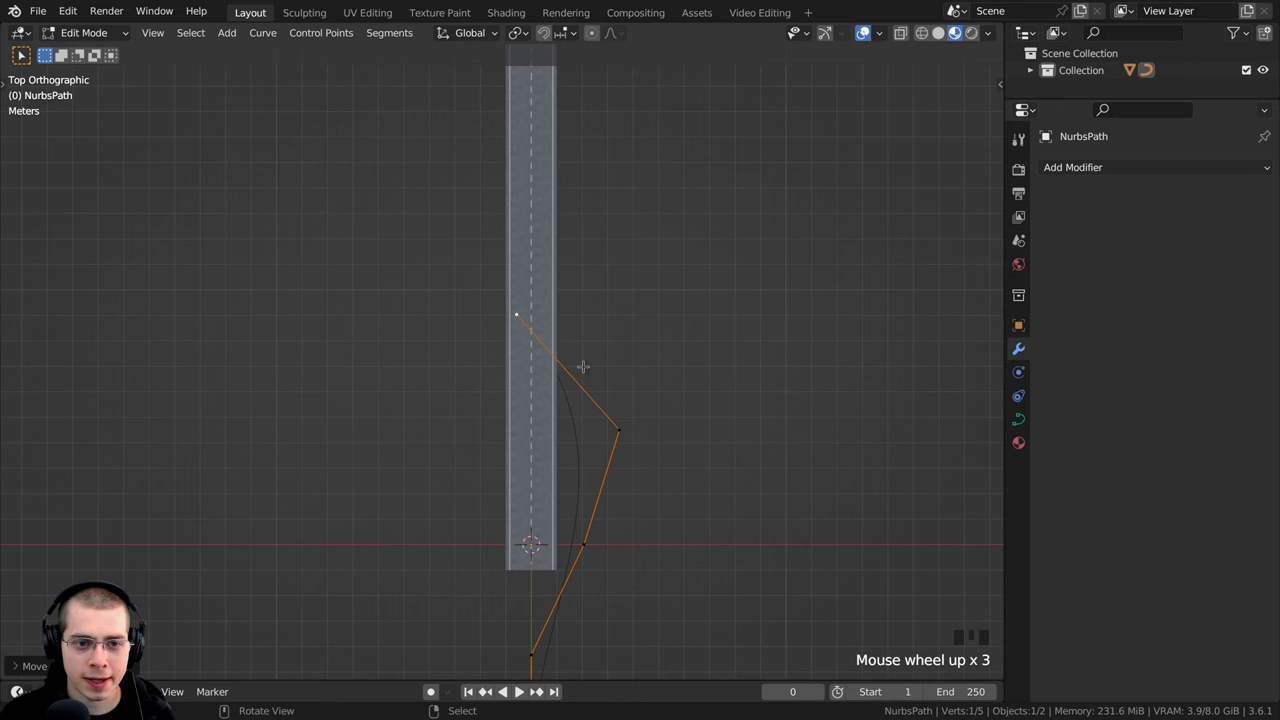
# - Extrude the path's upper end point three times, first outward past the road and then upward, to extend the S-curve
pyautogui.scroll(-2, 583, 367)
pyautogui.keyDown('shift'); pyautogui.moveTo(538, 386); pyautogui.dragTo(532, 447, button='middle'); pyautogui.keyUp('shift')
pyautogui.press('e')
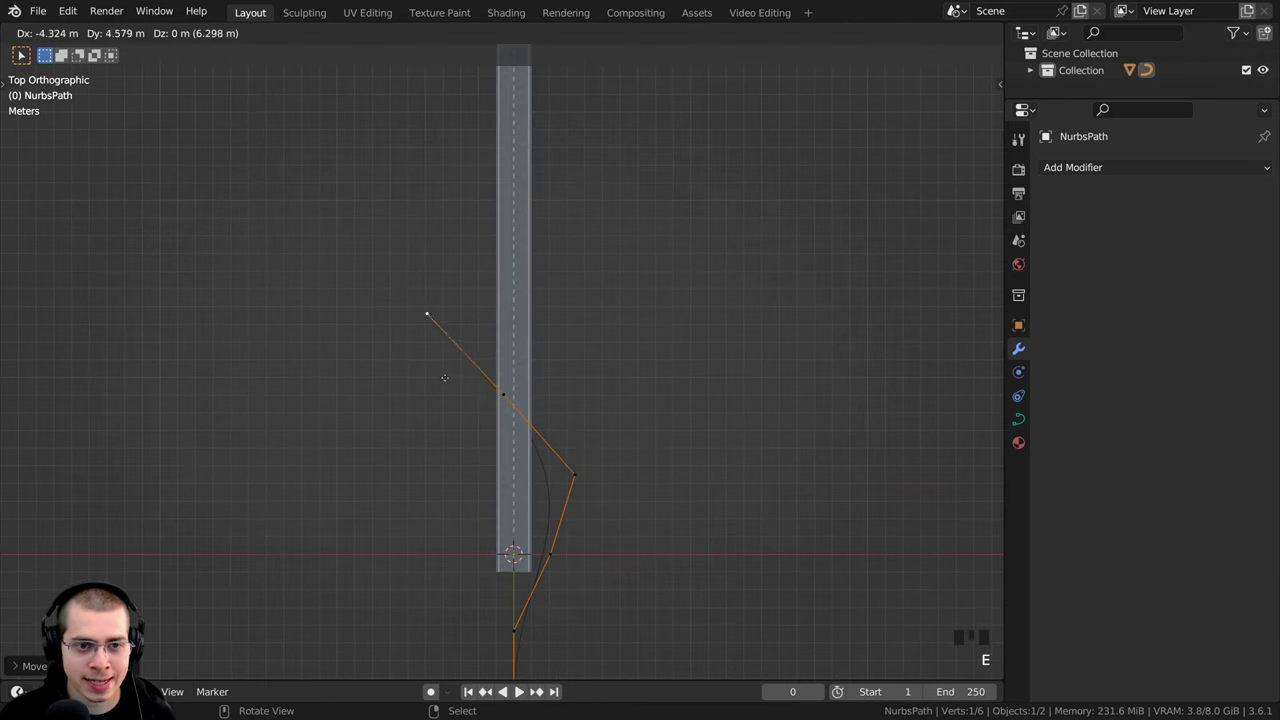
pyautogui.click(437, 357)
pyautogui.keyDown('shift'); pyautogui.moveTo(431, 415); pyautogui.dragTo(419, 499, button='middle'); pyautogui.keyUp('shift')
pyautogui.press('e')
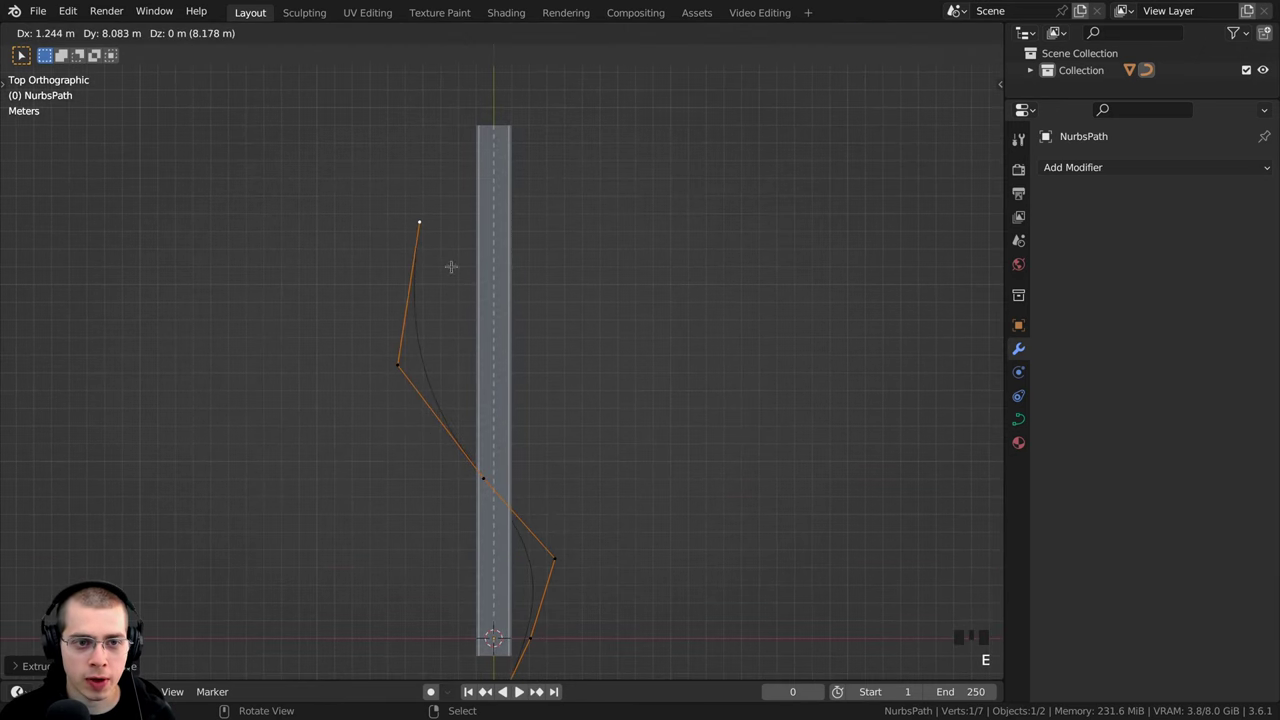
pyautogui.click(451, 264)
pyautogui.press('e')
pyautogui.click(432, 235)
pyautogui.scroll(-2, 432, 235)
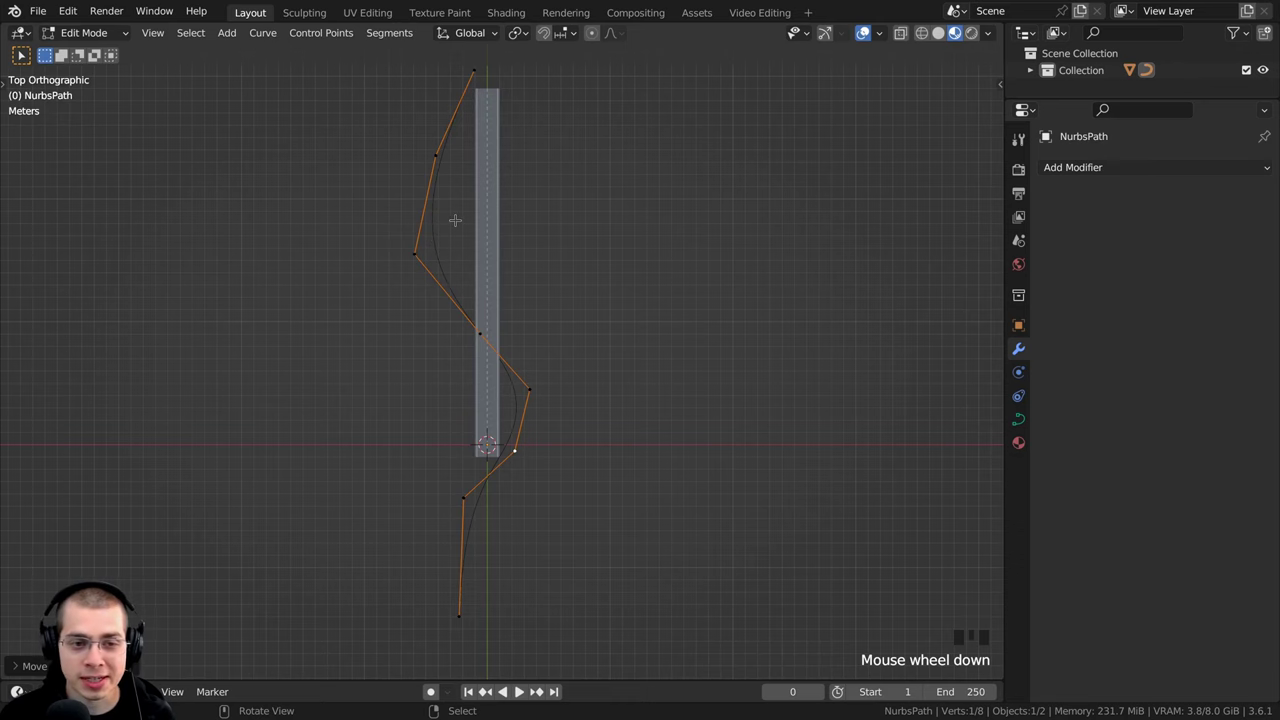
# - Select the road and path together in Object Mode and move them down the Y axis until they sit roughly centred on the world origin
pyautogui.press('Tab')
pyautogui.press('a')
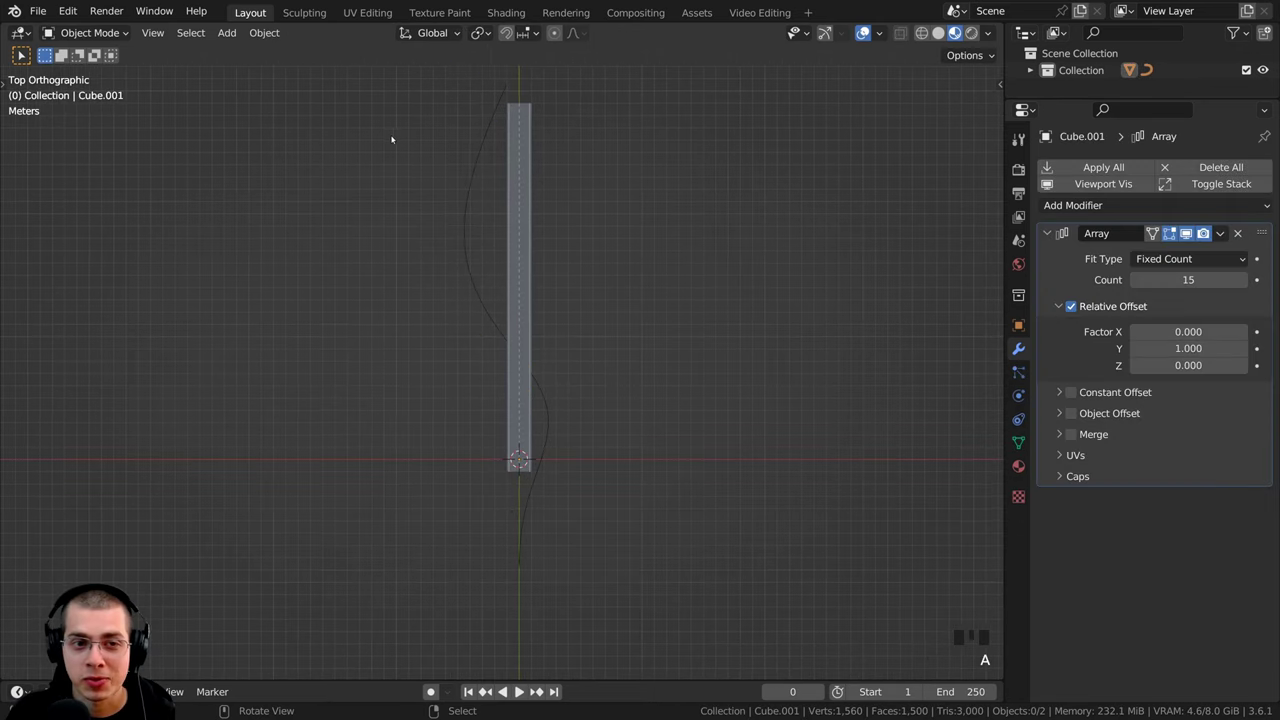
pyautogui.moveTo(396, 131); pyautogui.dragTo(617, 373)
pyautogui.keyDown('shift'); pyautogui.moveTo(550, 277); pyautogui.dragTo(549, 203, button='middle'); pyautogui.keyUp('shift')
pyautogui.press('g')
pyautogui.press('y')
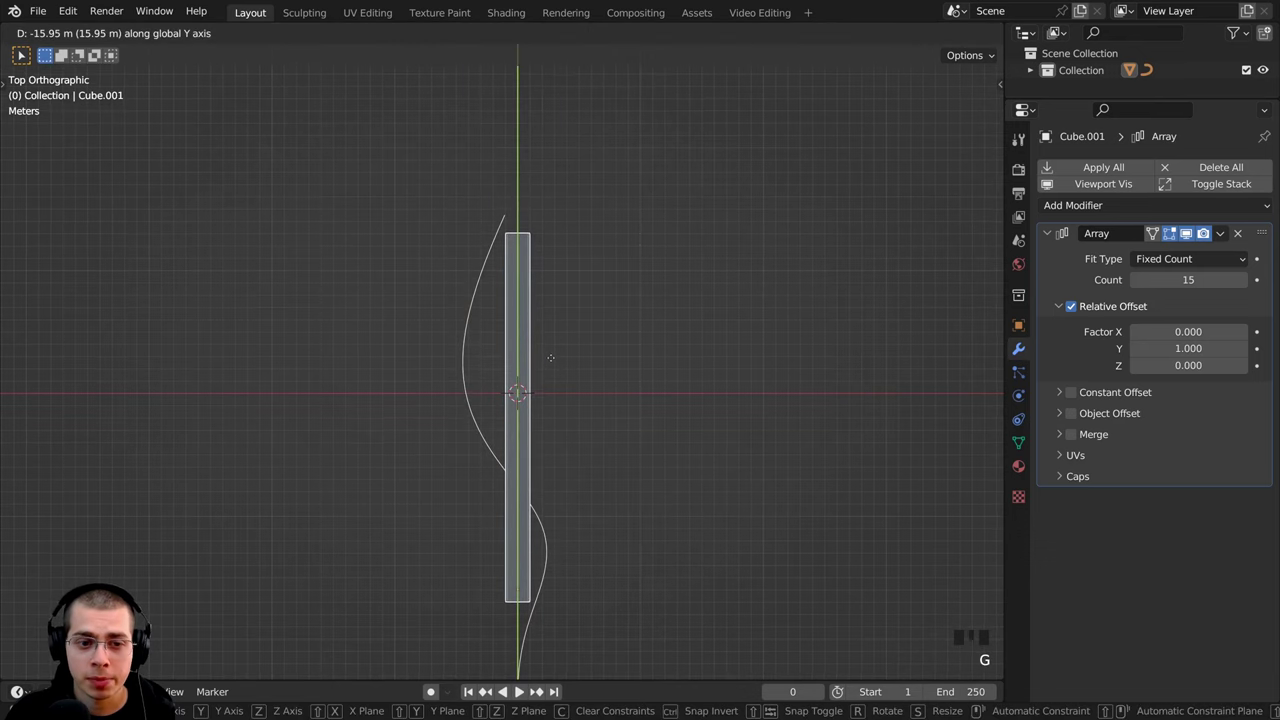
pyautogui.click(551, 344)
pyautogui.keyDown('shift'); pyautogui.moveTo(505, 443); pyautogui.dragTo(521, 368, button='middle'); pyautogui.keyUp('shift')
pyautogui.scroll(1, 521, 368)
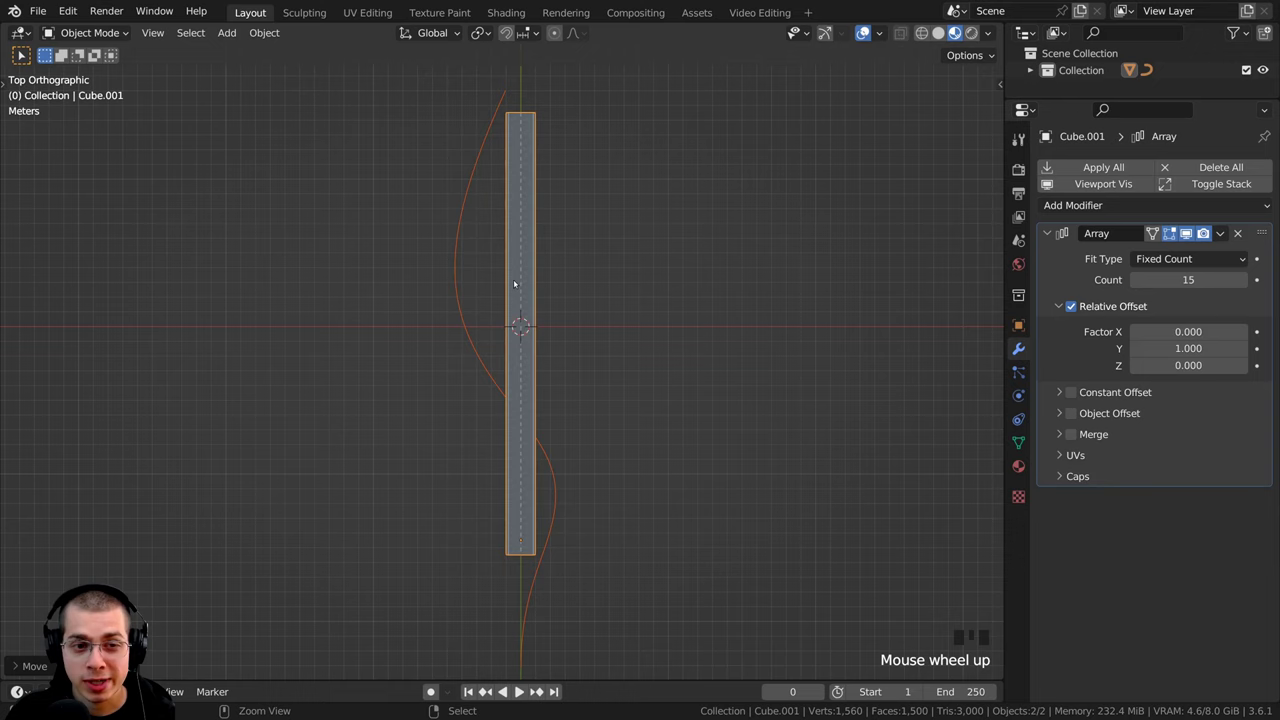
# - Apply the Location transform to both the road and the path, leaving only the road selected
pyautogui.hotkey('ctrl', 'a')
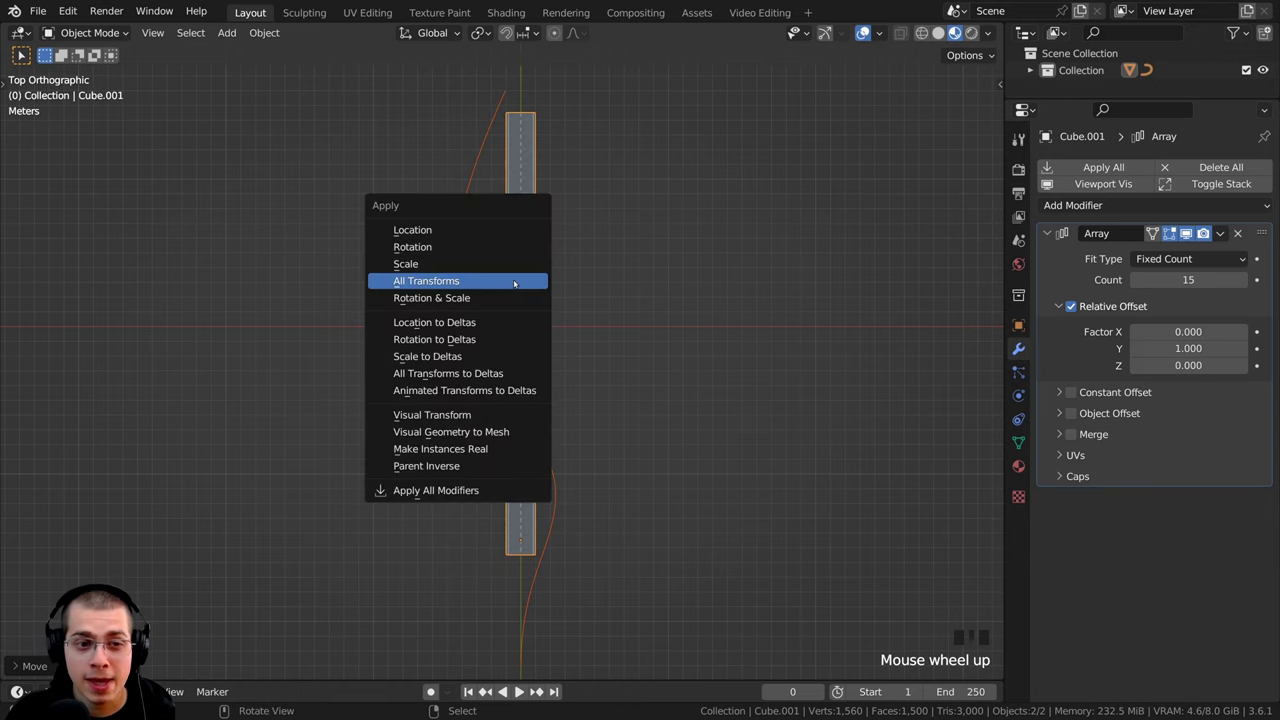
pyautogui.click(414, 232)
pyautogui.rightClick(513, 316)
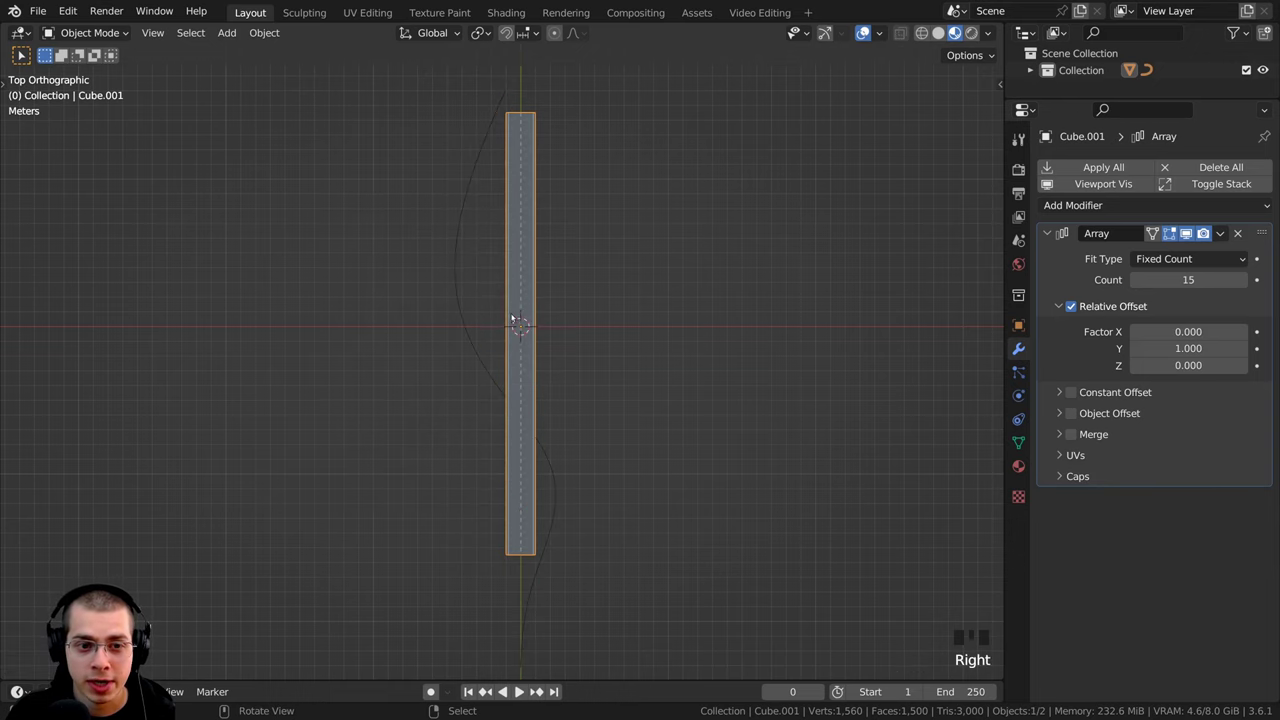
pyautogui.scroll(4, 520, 300)
pyautogui.press('g')
pyautogui.rightClick(555, 245)
pyautogui.press('r')
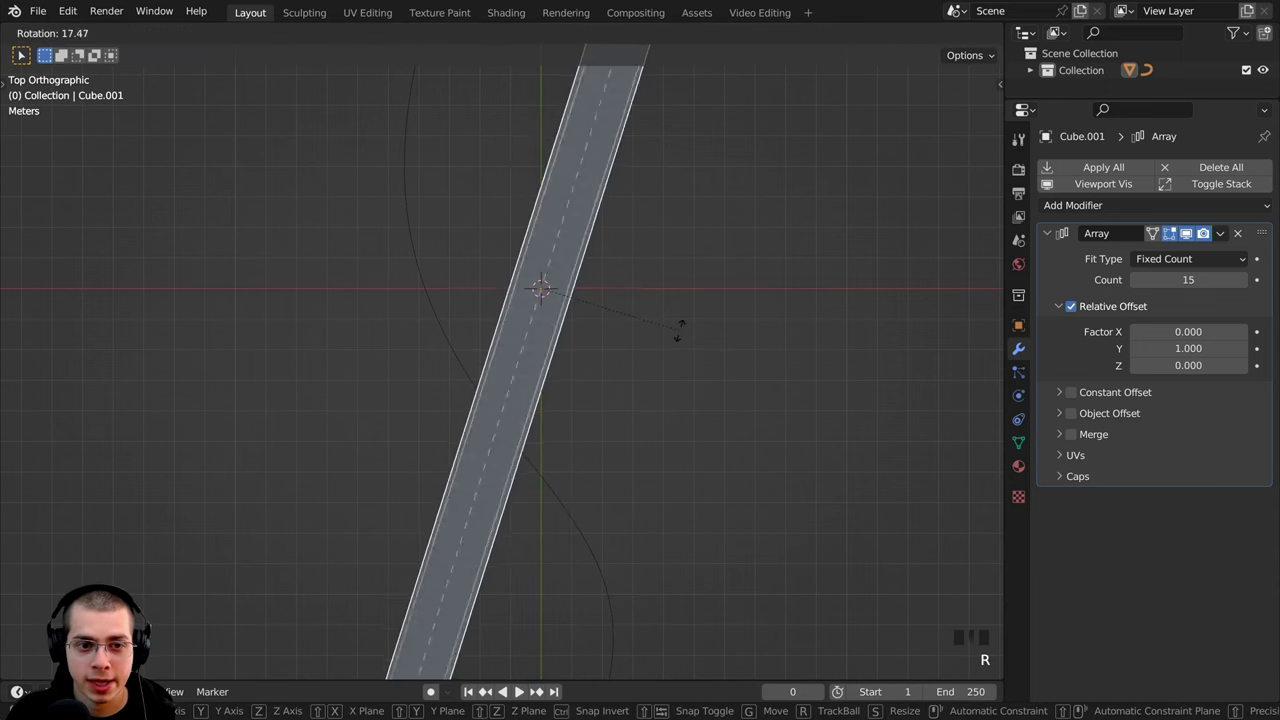
pyautogui.rightClick(680, 331)
# - Add a Curve modifier to the road and pick the NurbsPath in the viewport as its Curve Object
pyautogui.scroll(-2, 531, 289)
pyautogui.moveTo(531, 289); pyautogui.dragTo(509, 363, button='middle')
pyautogui.scroll(-2, 515, 300)
pyautogui.press('a')
pyautogui.rightClick(525, 201)
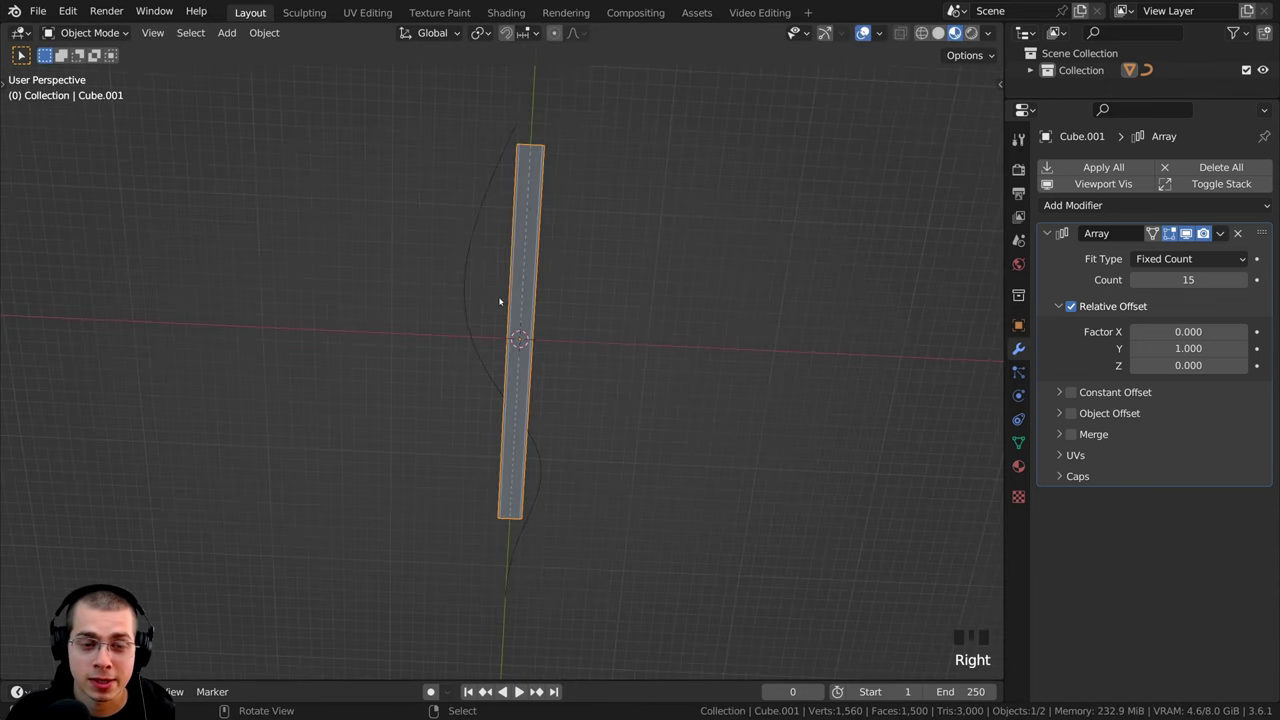
pyautogui.moveTo(500, 300); pyautogui.dragTo(478, 288, button='middle')
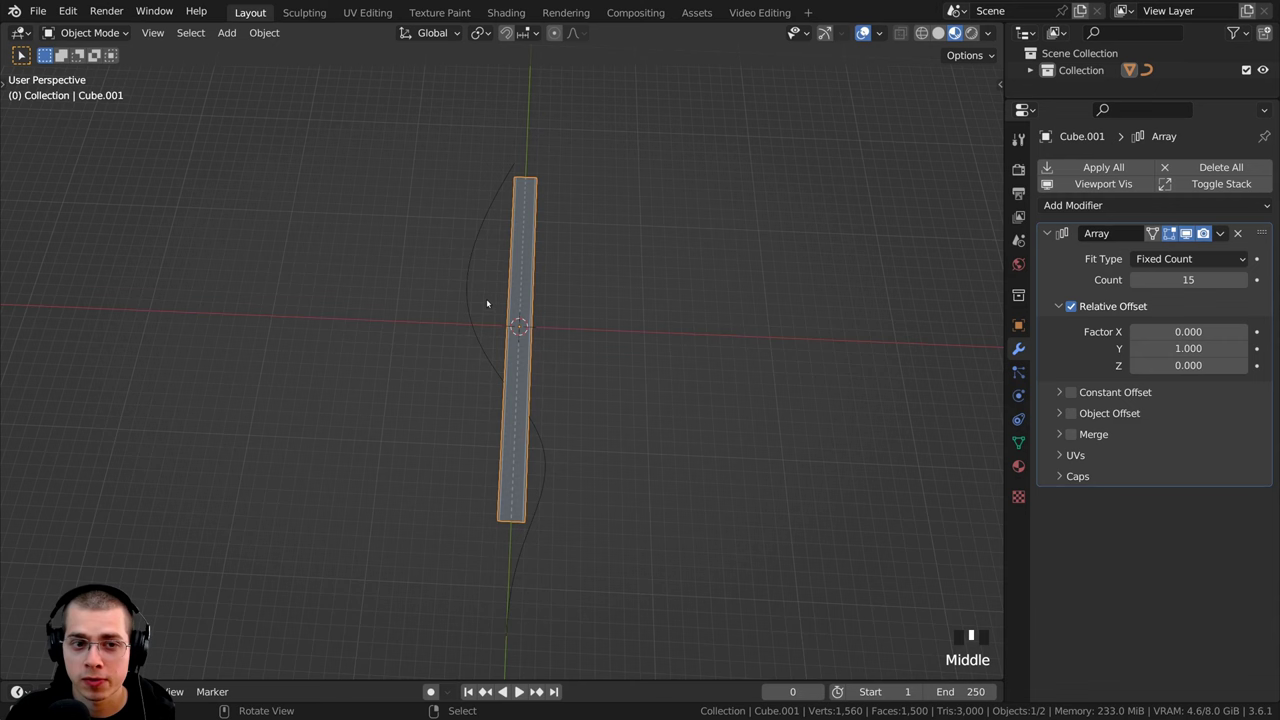
pyautogui.click(1055, 206)
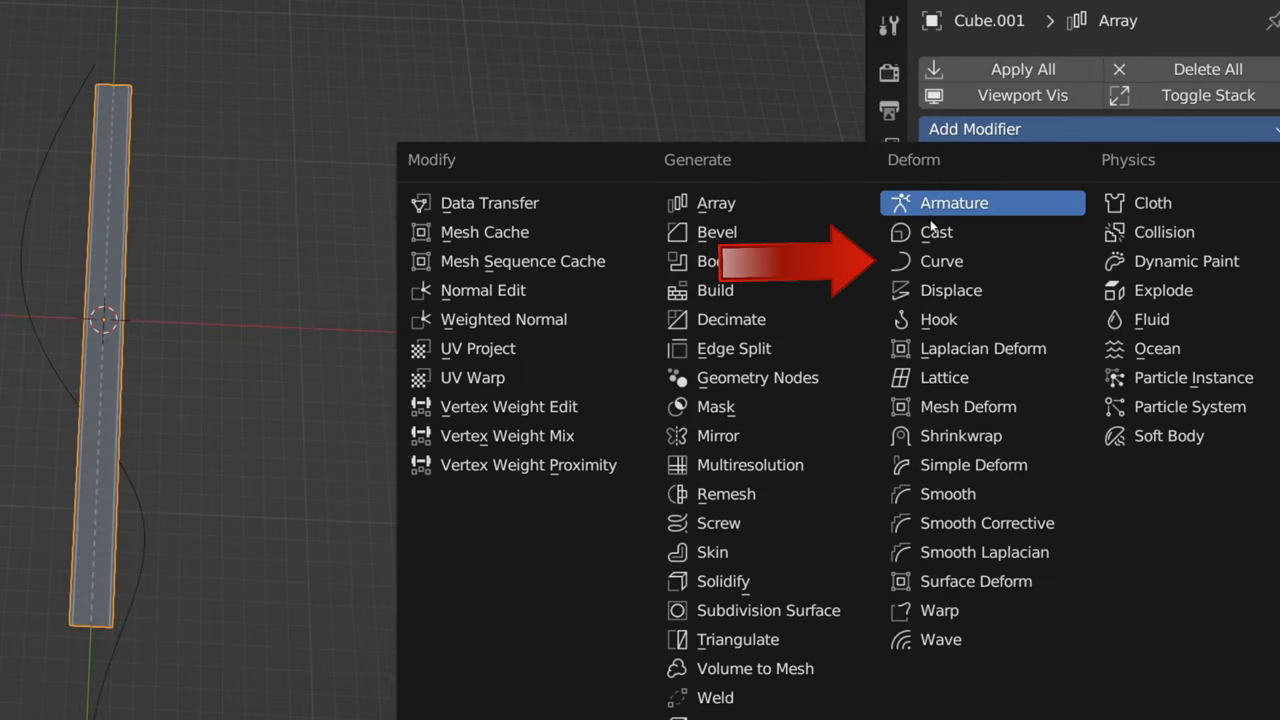
pyautogui.click(1051, 289)
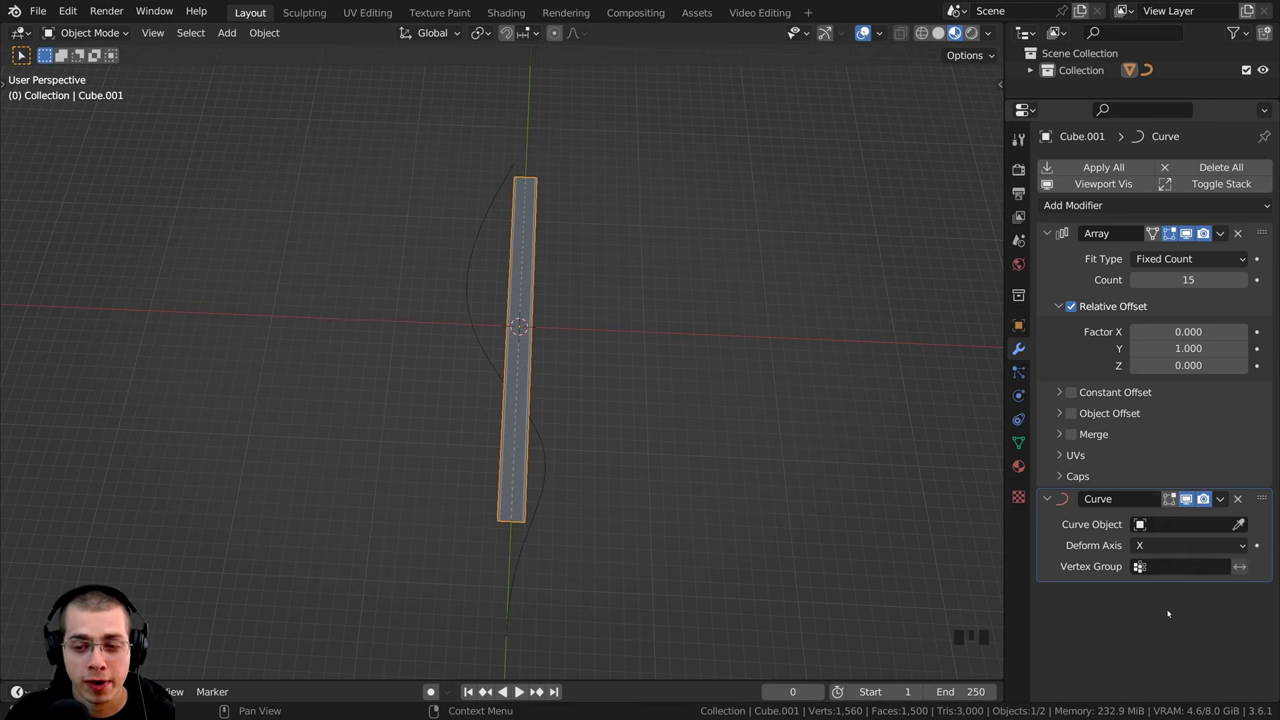
pyautogui.click(1060, 261)
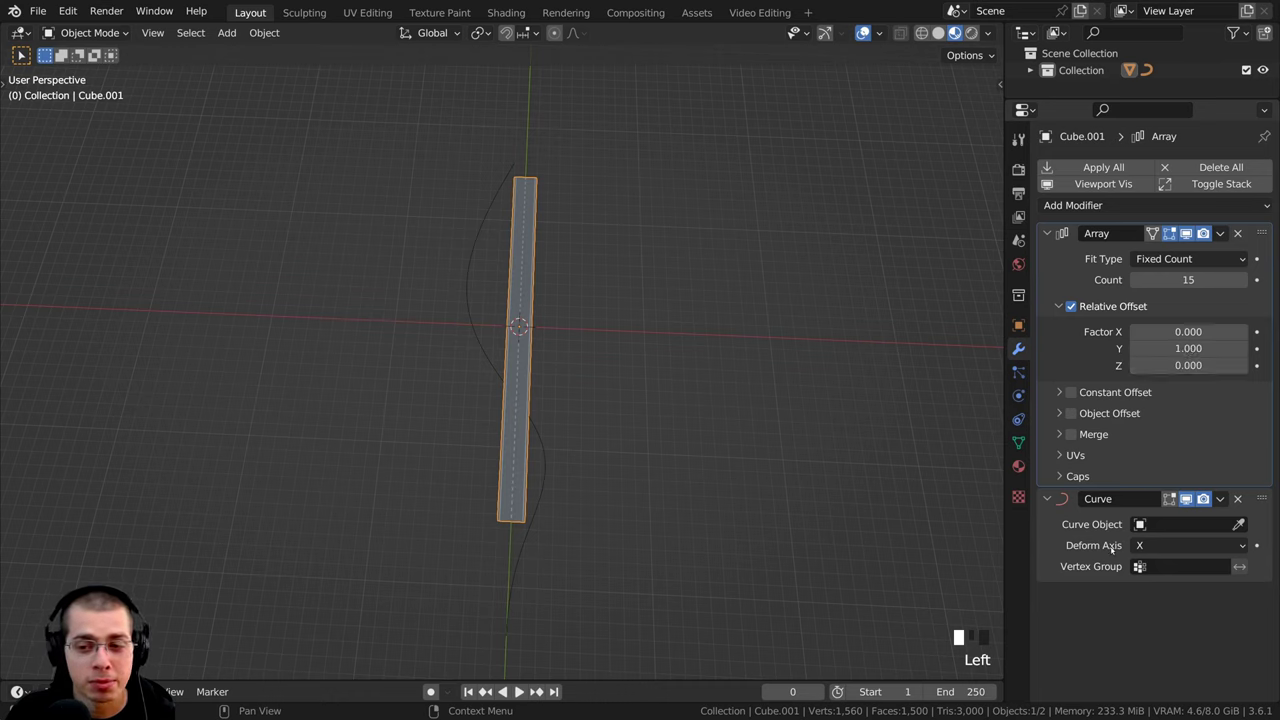
pyautogui.click(1070, 546)
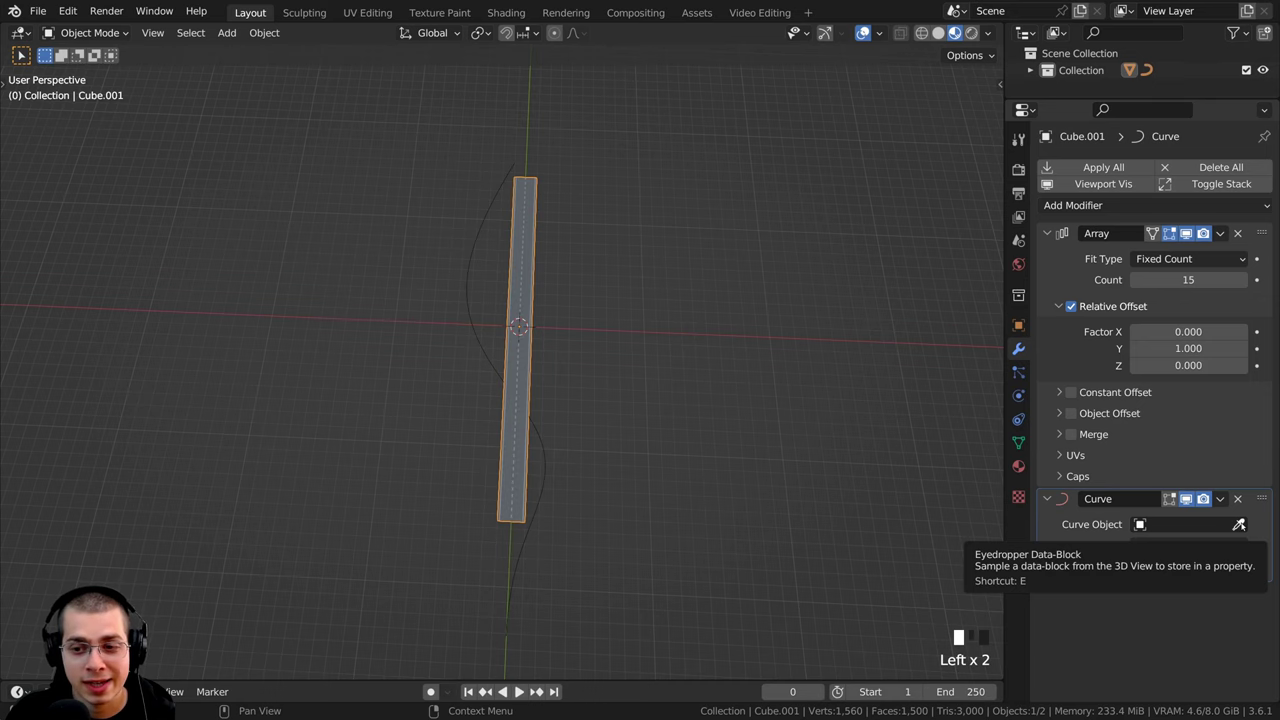
pyautogui.click(1239, 524)
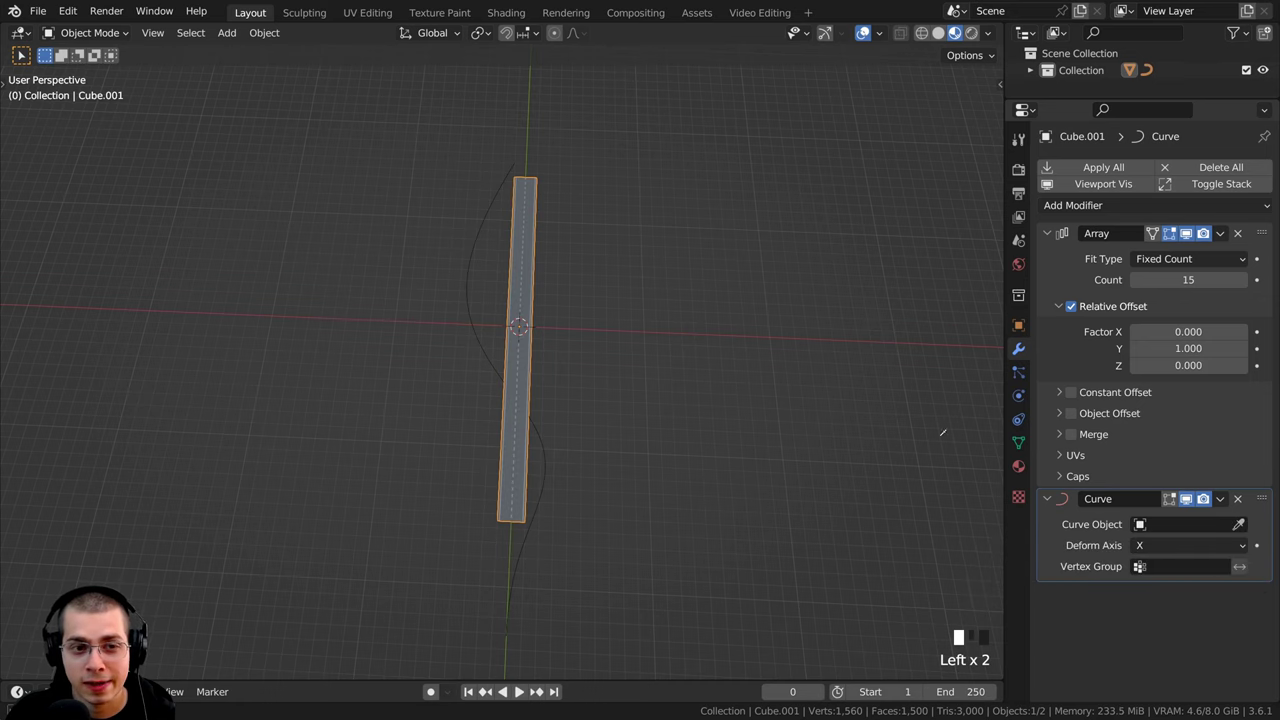
pyautogui.click(479, 258)
# - Slide the road along the Y axis, first by about -15.5 m, to cover the path, and set the array count to 19
pyautogui.scroll(-2, 519, 306)
pyautogui.moveTo(519, 306); pyautogui.dragTo(497, 291, button='middle')
pyautogui.scroll(4, 497, 291)
pyautogui.press('g')
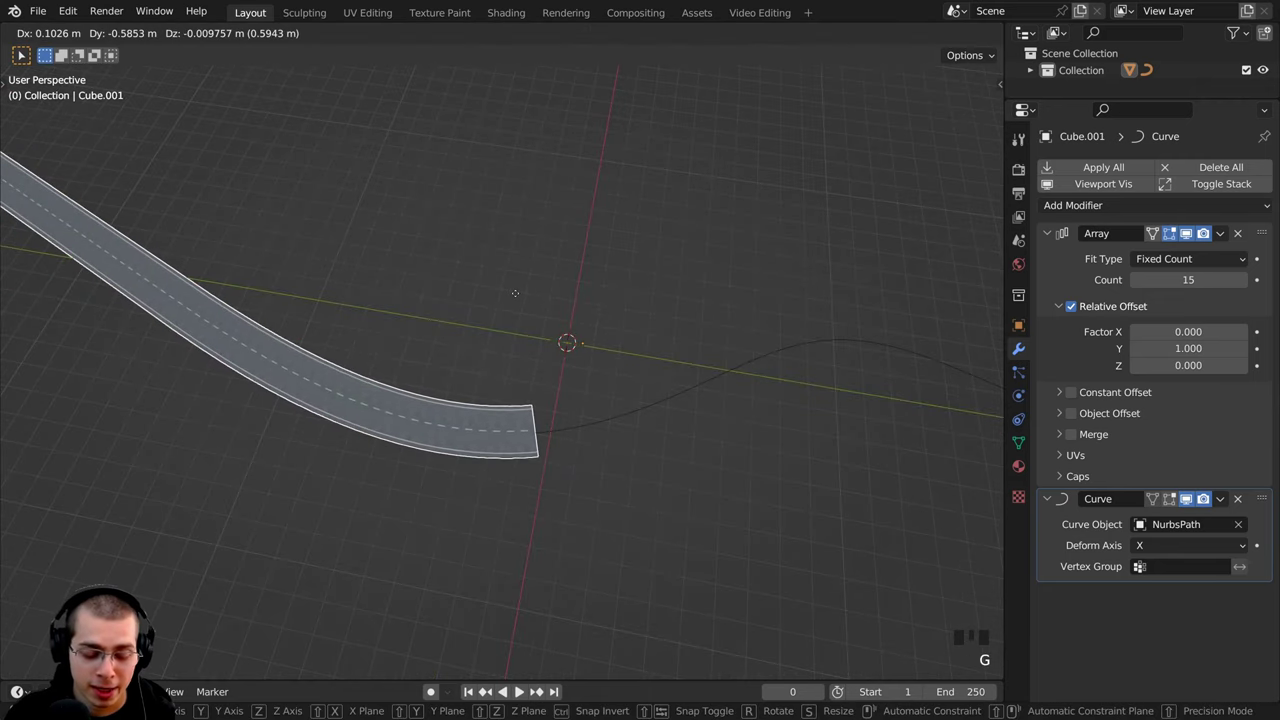
pyautogui.press('y')
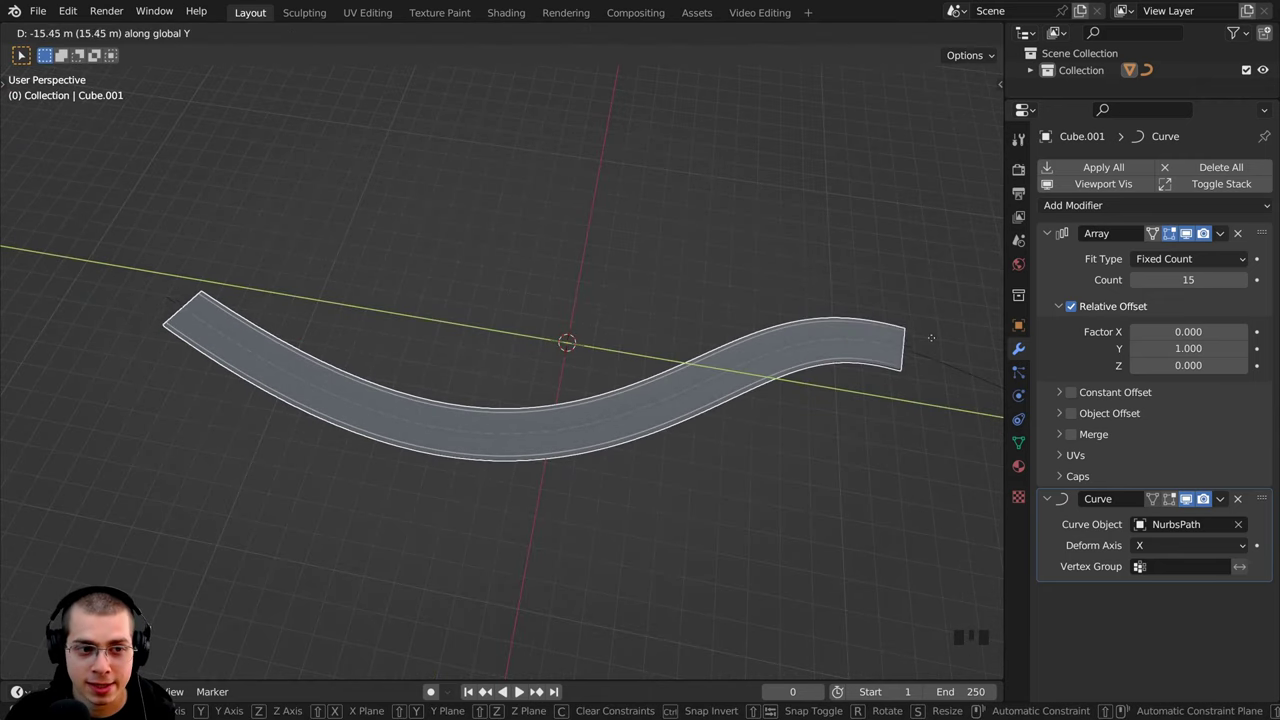
pyautogui.click(931, 338)
pyautogui.scroll(-2, 563, 374)
pyautogui.press('g')
pyautogui.press('y')
pyautogui.click(622, 394)
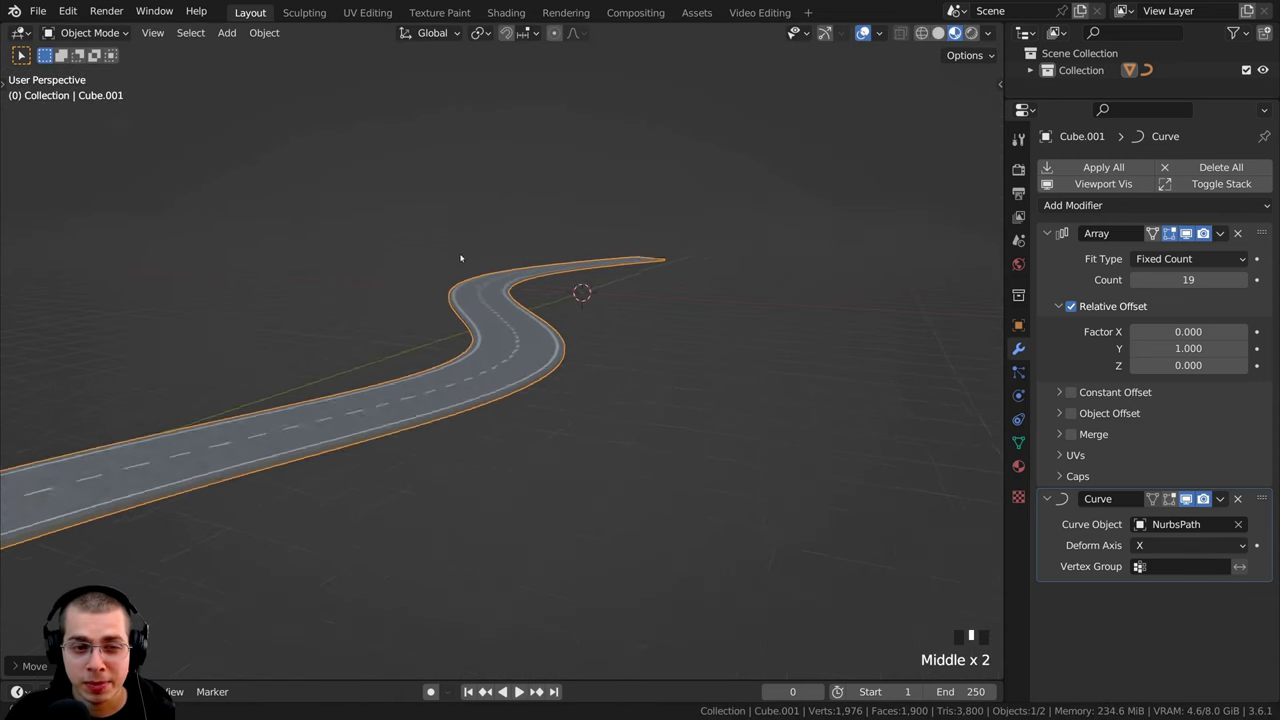
# - Try other Deform Axis options such as Y on the Curve modifier and return it to X
pyautogui.moveTo(460, 260); pyautogui.dragTo(549, 277, button='middle')
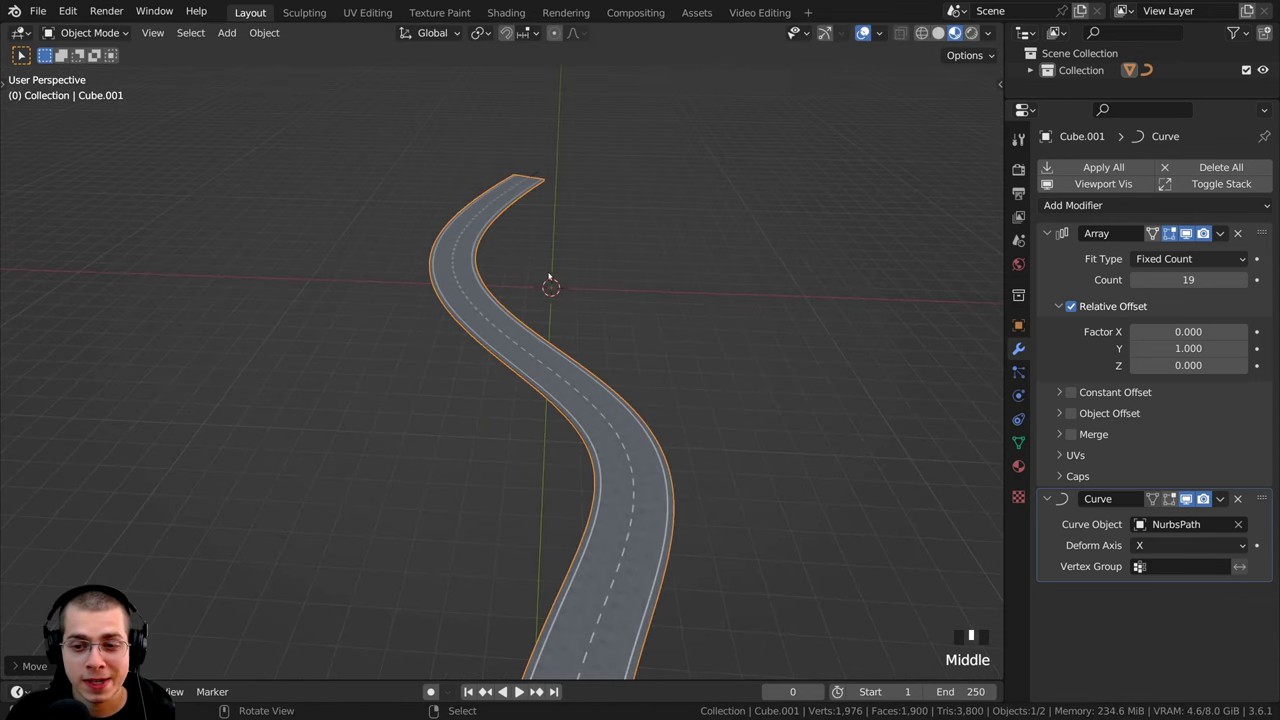
pyautogui.moveTo(1004, 540); pyautogui.dragTo(968, 545)
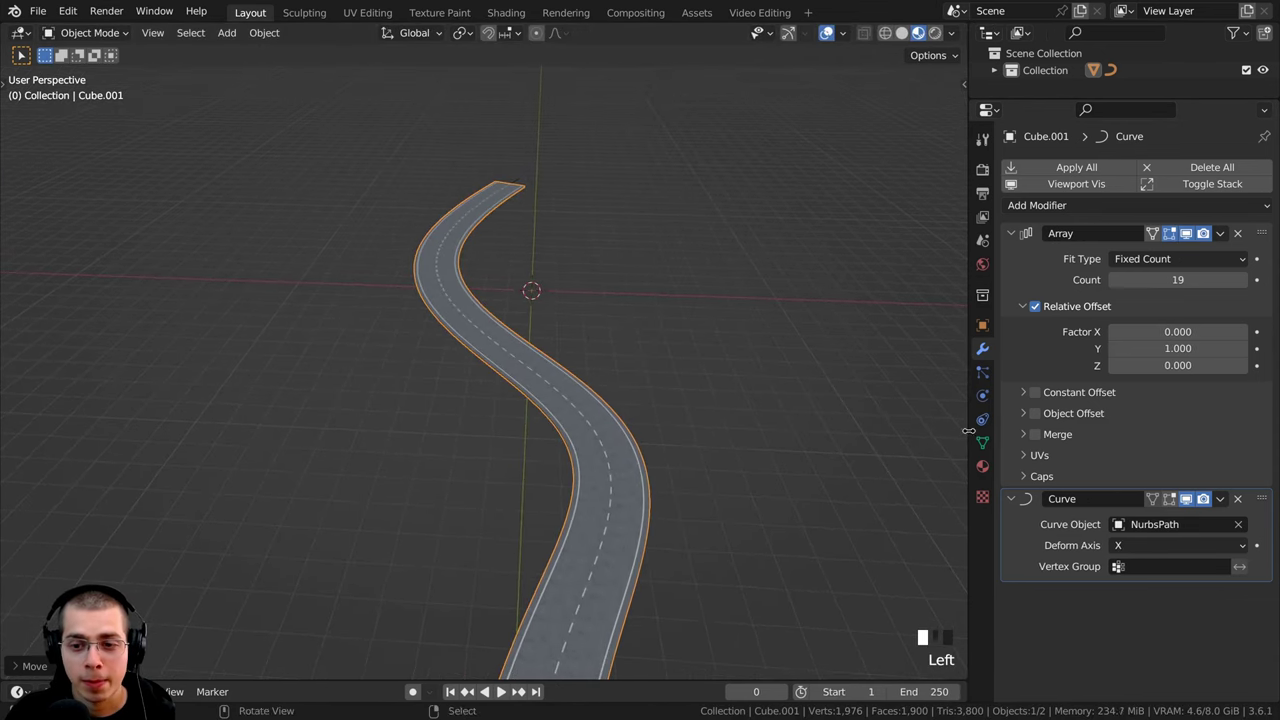
pyautogui.click(1128, 546)
pyautogui.click(1133, 549)
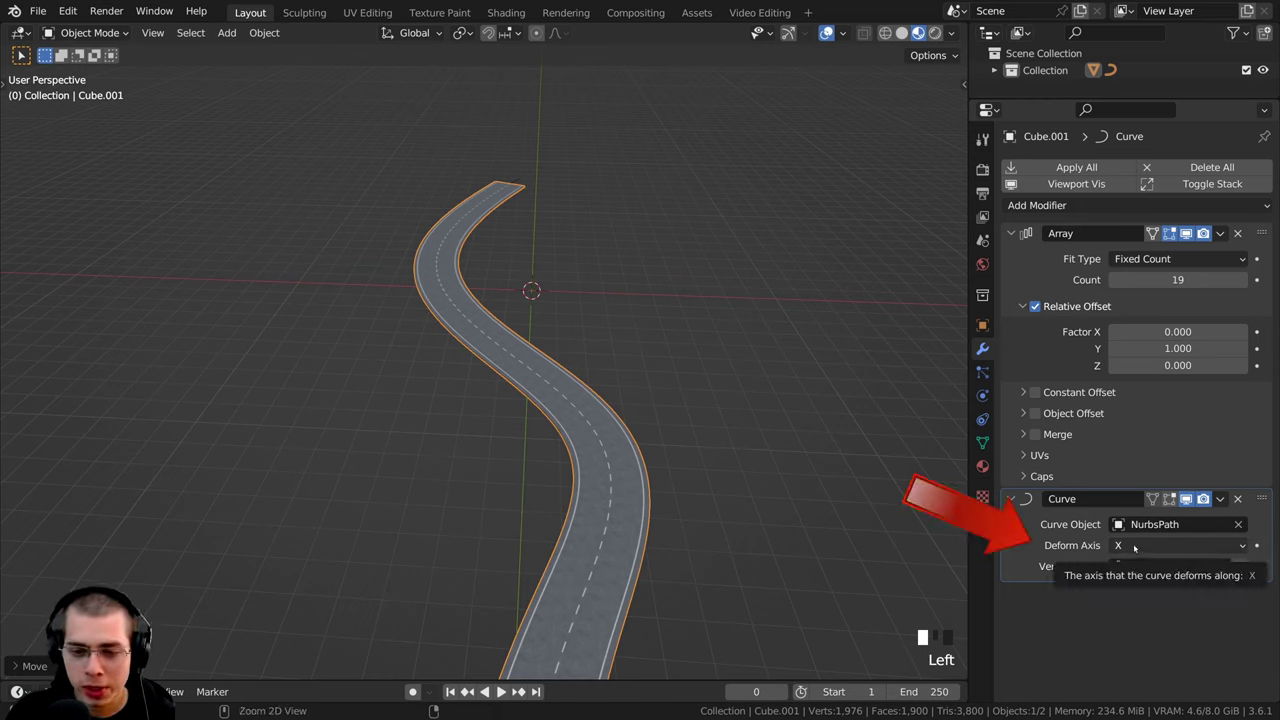
pyautogui.keyDown('ctrl'); pyautogui.scroll(-1, 1134, 547); pyautogui.keyUp('ctrl')
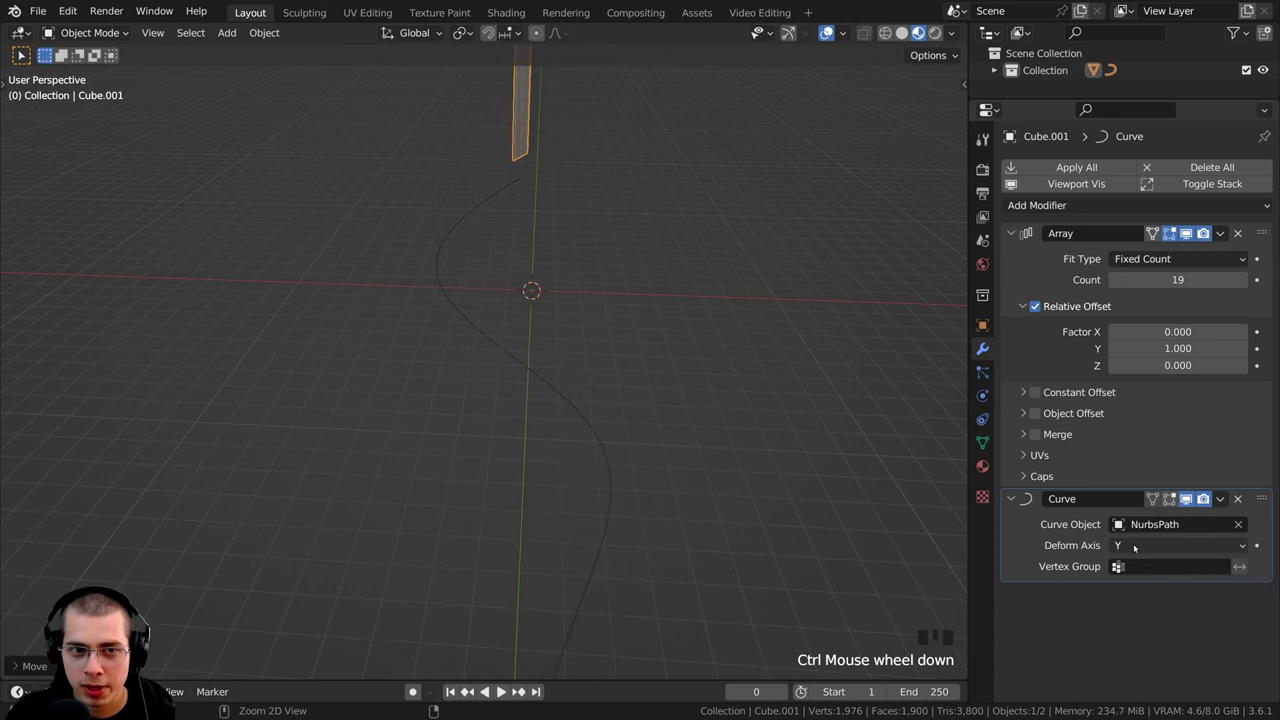
pyautogui.keyDown('ctrl'); pyautogui.scroll(-1, 1134, 546); pyautogui.keyUp('ctrl')
pyautogui.keyDown('ctrl'); pyautogui.scroll(-1, 1134, 546); pyautogui.keyUp('ctrl')
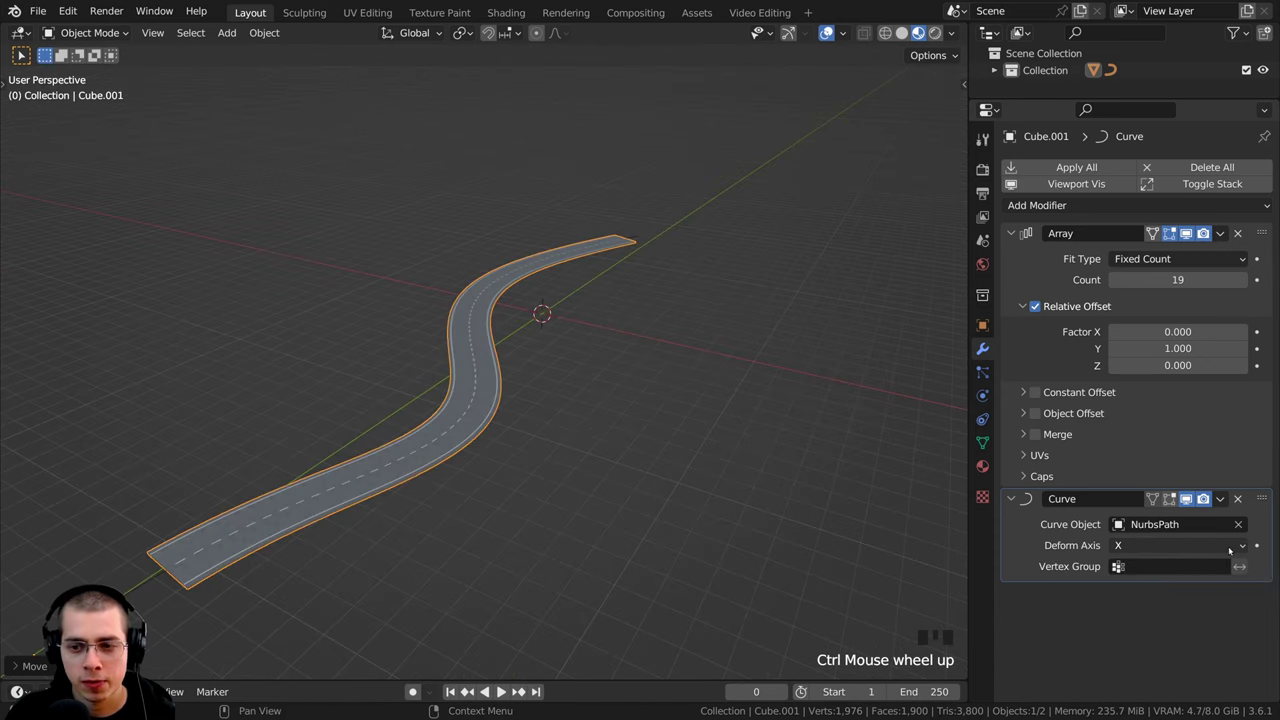
pyautogui.click(1210, 547)
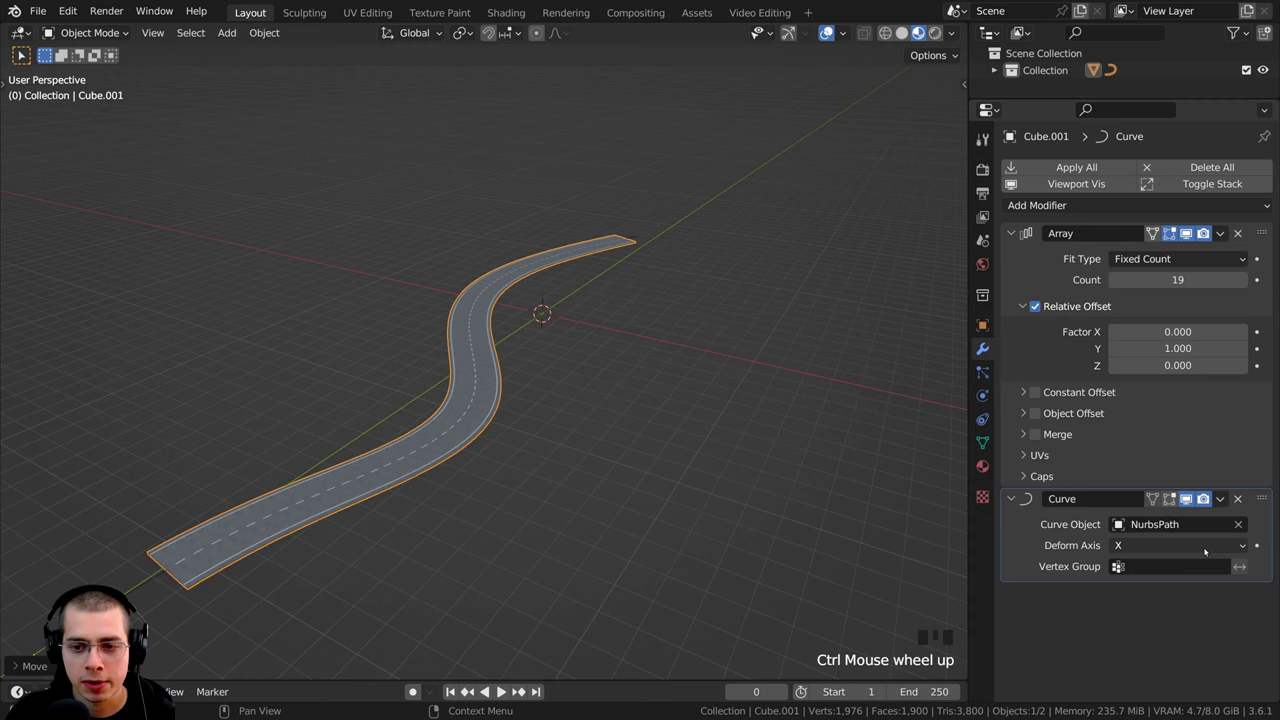
# - Enter Edit Mode on the path and move two neighbouring upper control points sideways along the global X axis
pyautogui.moveTo(450, 430); pyautogui.dragTo(457, 209, button='middle')
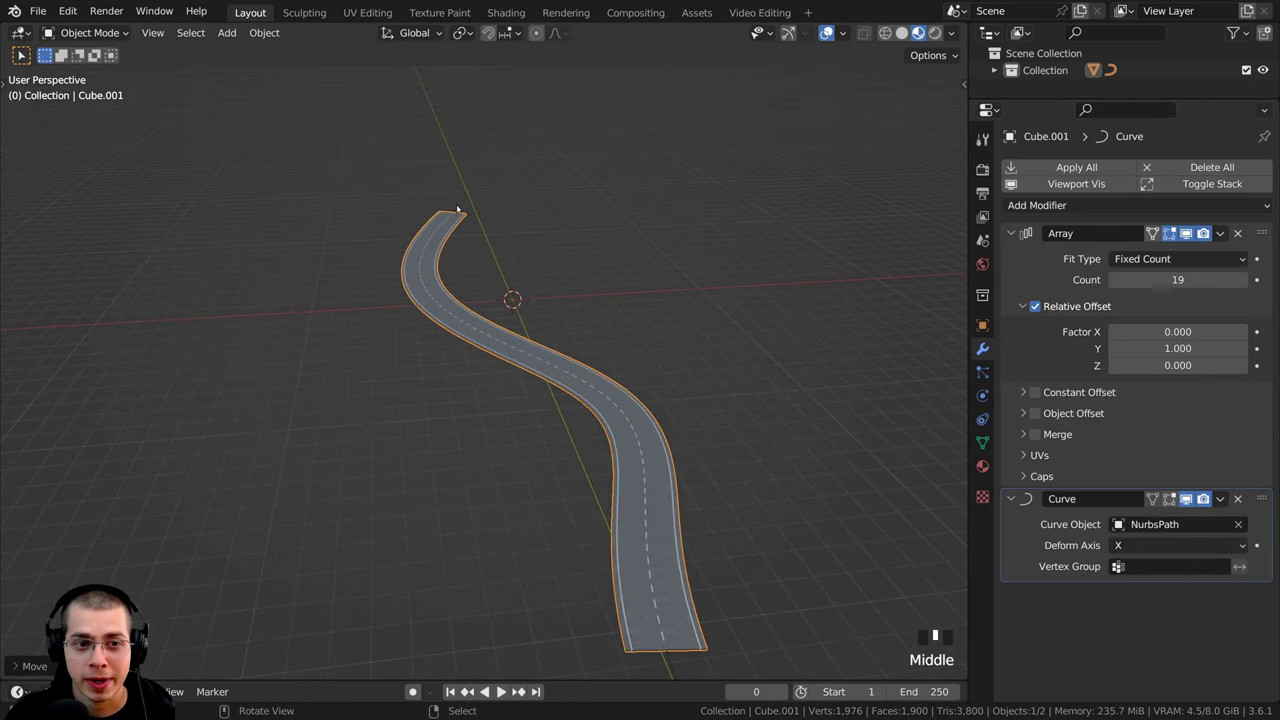
pyautogui.rightClick(457, 209)
pyautogui.scroll(-2, 520, 269)
pyautogui.moveTo(520, 269); pyautogui.dragTo(501, 224, button='middle')
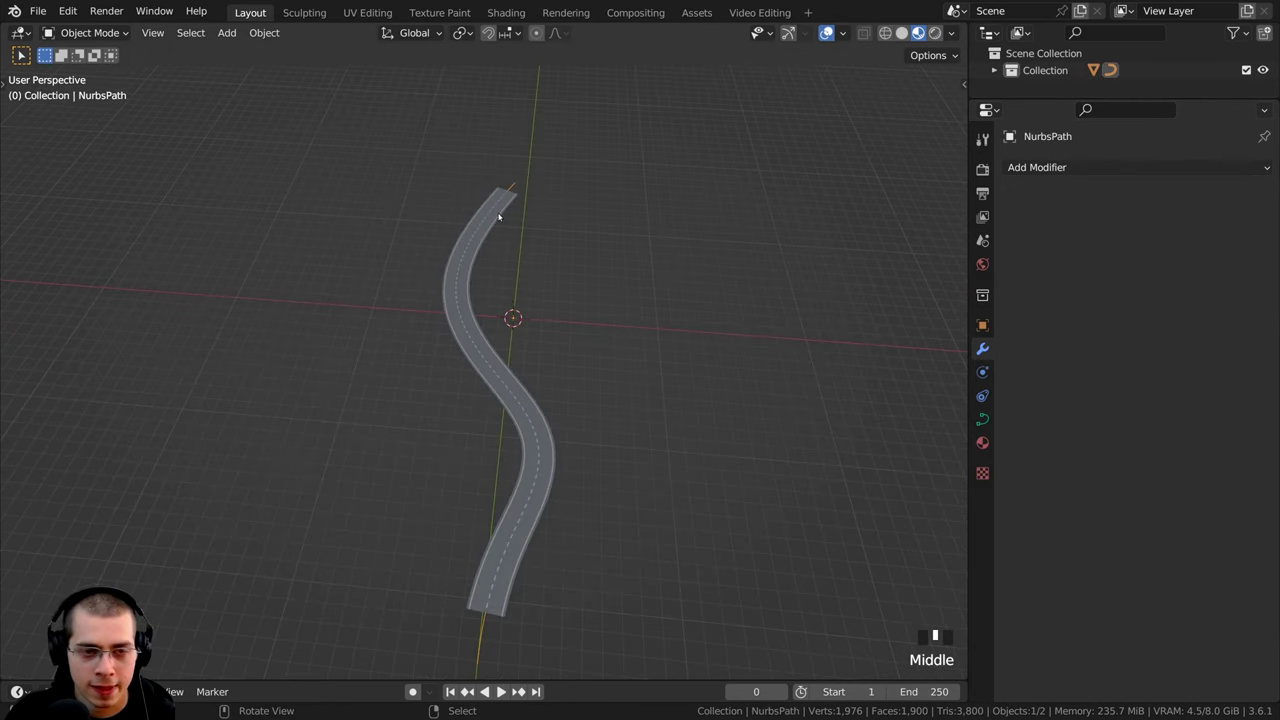
pyautogui.press('Tab')
pyautogui.rightClick(432, 301)
pyautogui.keyDown('shift'); pyautogui.rightClick(469, 232); pyautogui.keyUp('shift')
pyautogui.press('g')
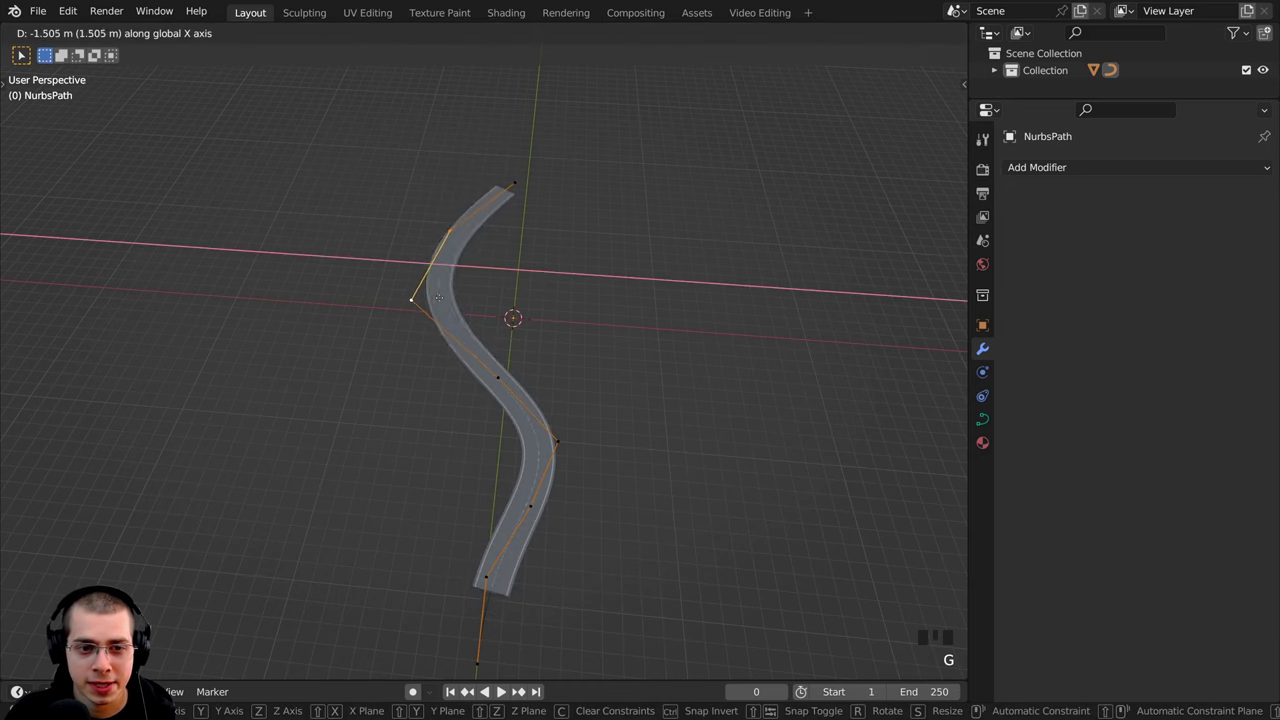
pyautogui.click(470, 350)
# - Move the path's middle control point sideways and vertically to reshape the road in three dimensions
pyautogui.rightClick(498, 377)
pyautogui.press('g')
pyautogui.click(630, 275)
pyautogui.moveTo(630, 275); pyautogui.dragTo(712, 183, button='middle')
pyautogui.press('g')
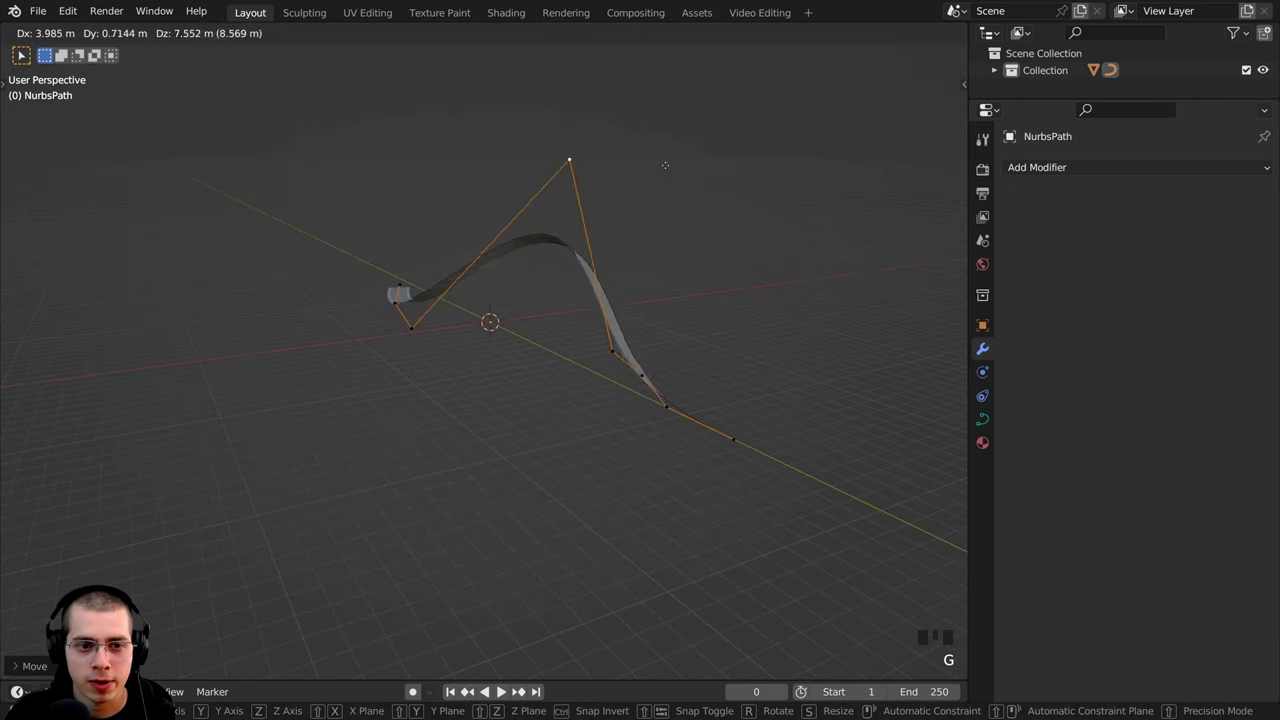
pyautogui.click(643, 302)
pyautogui.moveTo(643, 302); pyautogui.dragTo(560, 340, button='middle')
pyautogui.press('g')
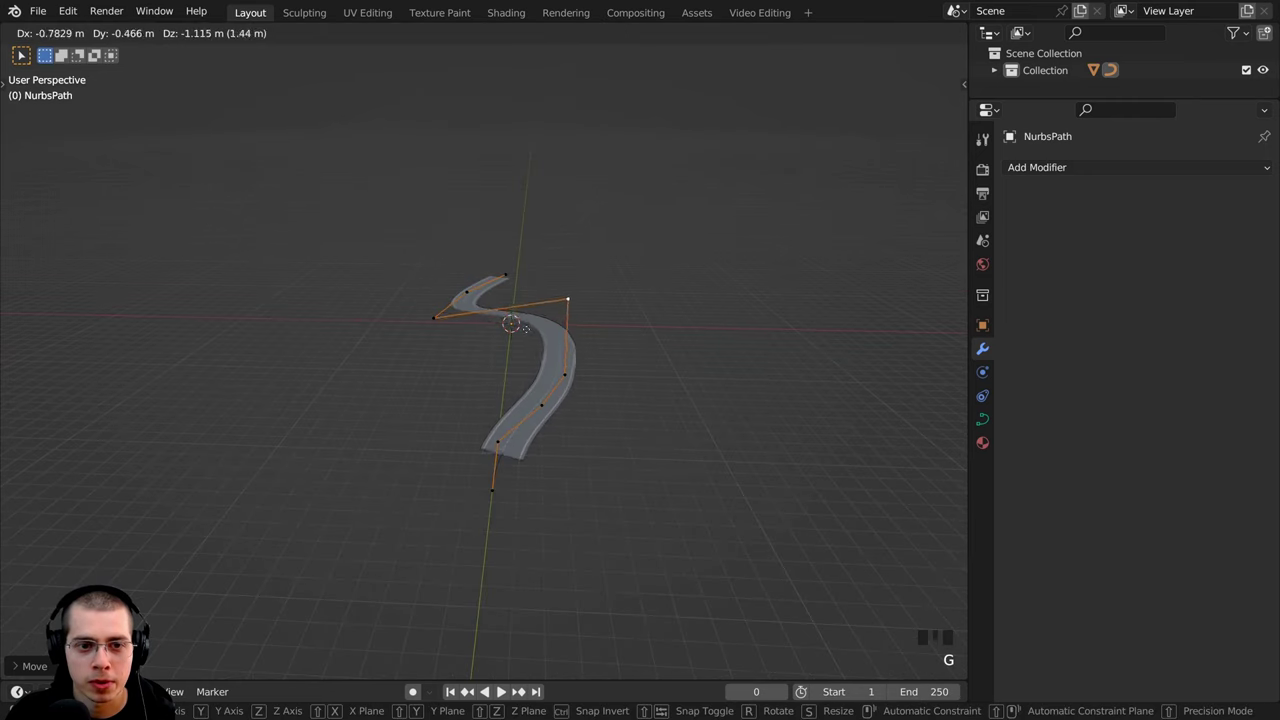
# - Select the displaced road and move it in top view by about -11 m on X so it realigns with the path
pyautogui.scroll(3, 391, 178)
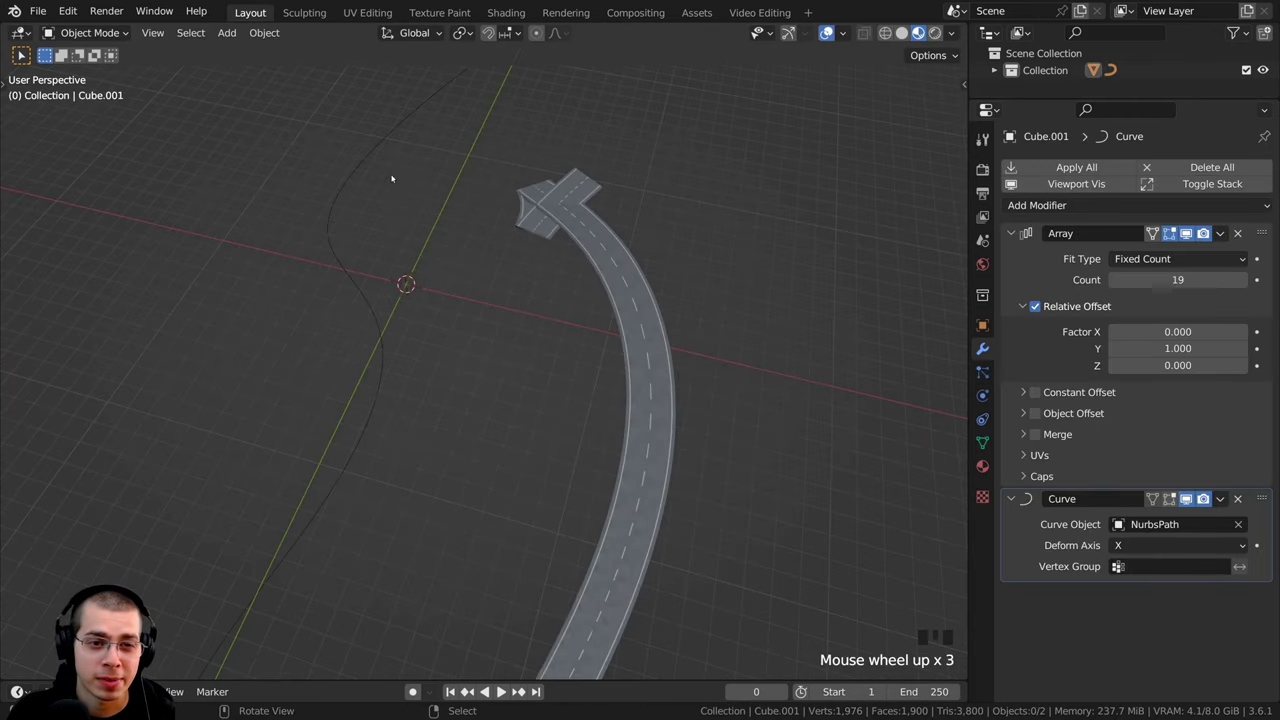
pyautogui.scroll(-2, 391, 247)
pyautogui.rightClick(532, 278)
pyautogui.rightClick(532, 278)
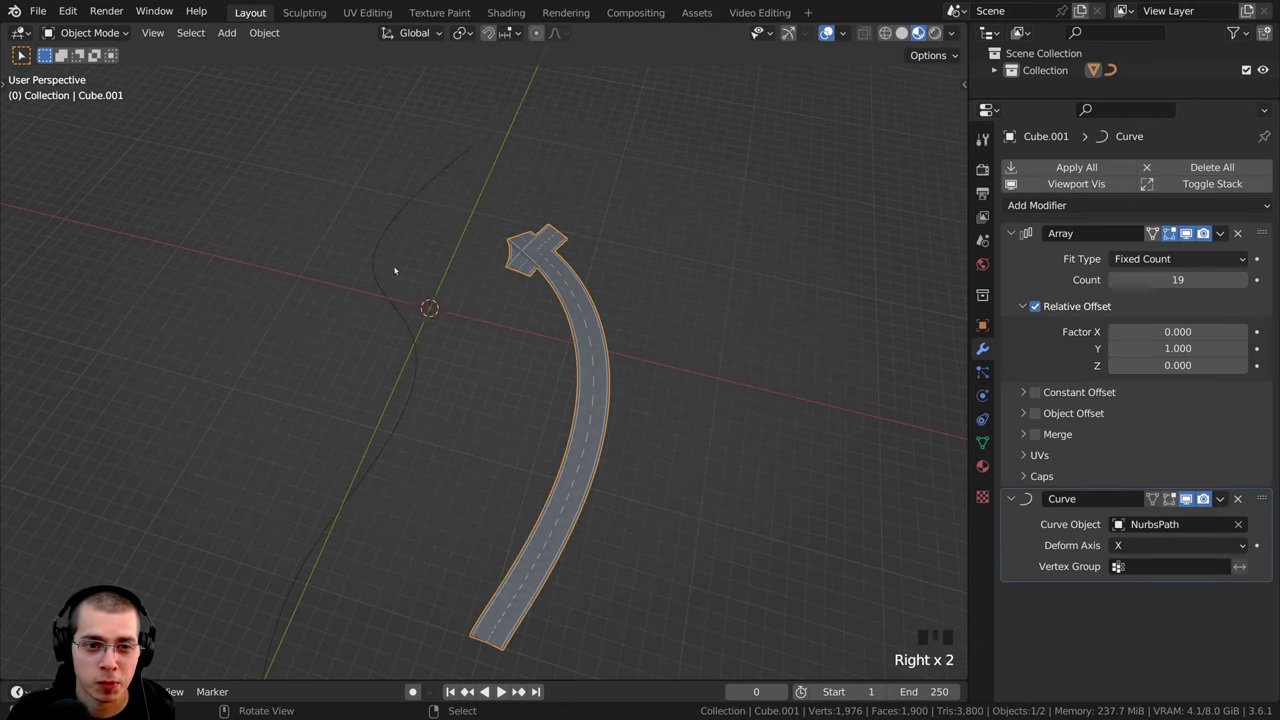
pyautogui.press('KP_7')
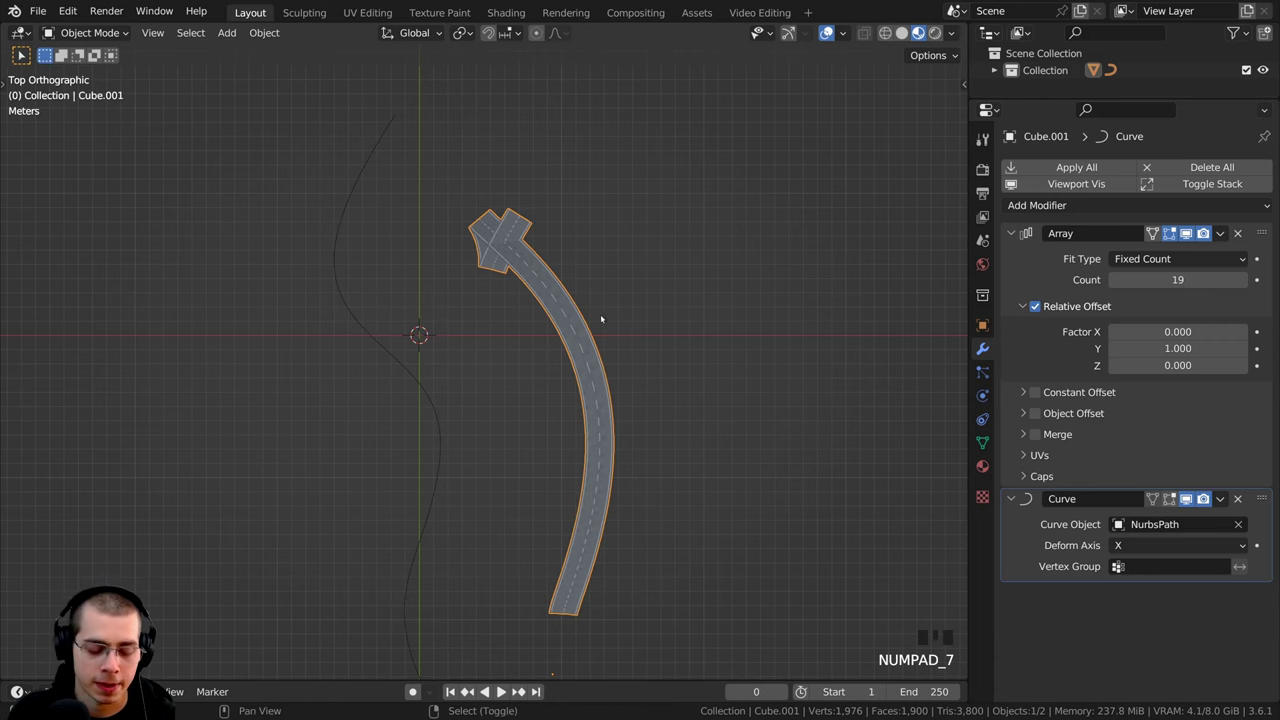
pyautogui.scroll(1, 740, 300)
pyautogui.scroll(-1, 735, 296)
pyautogui.press('g')
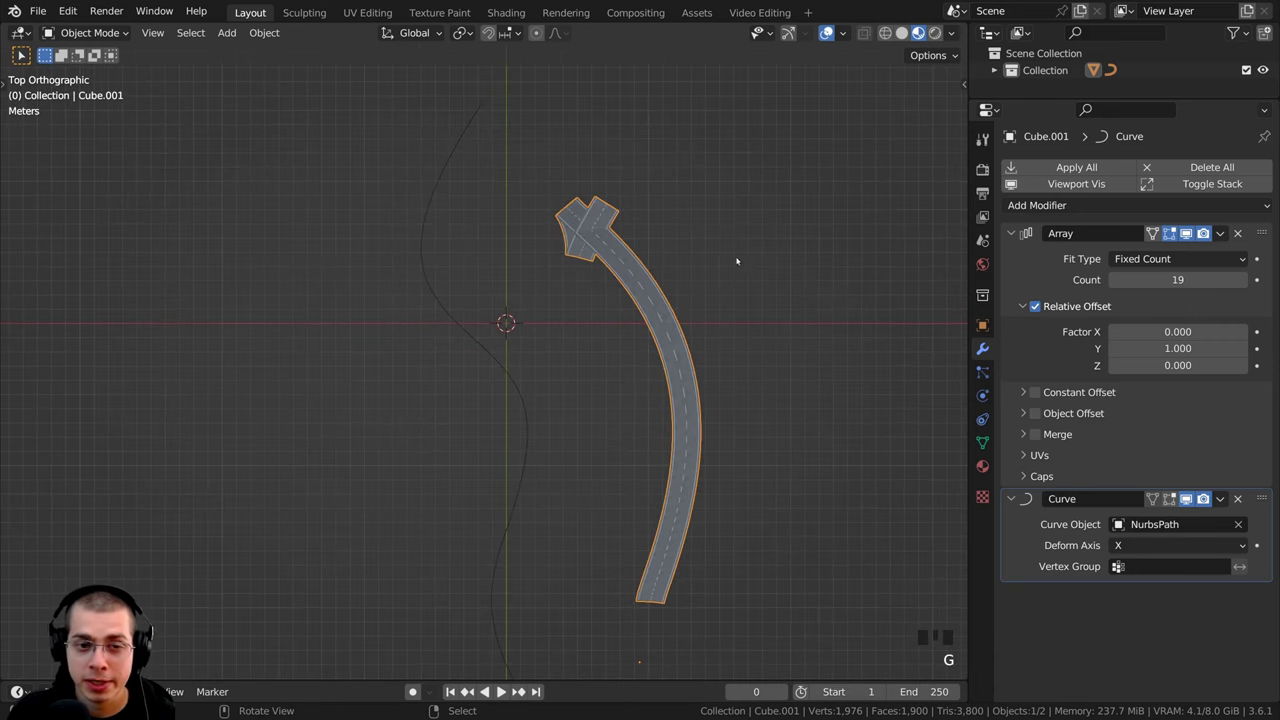
pyautogui.press('g')
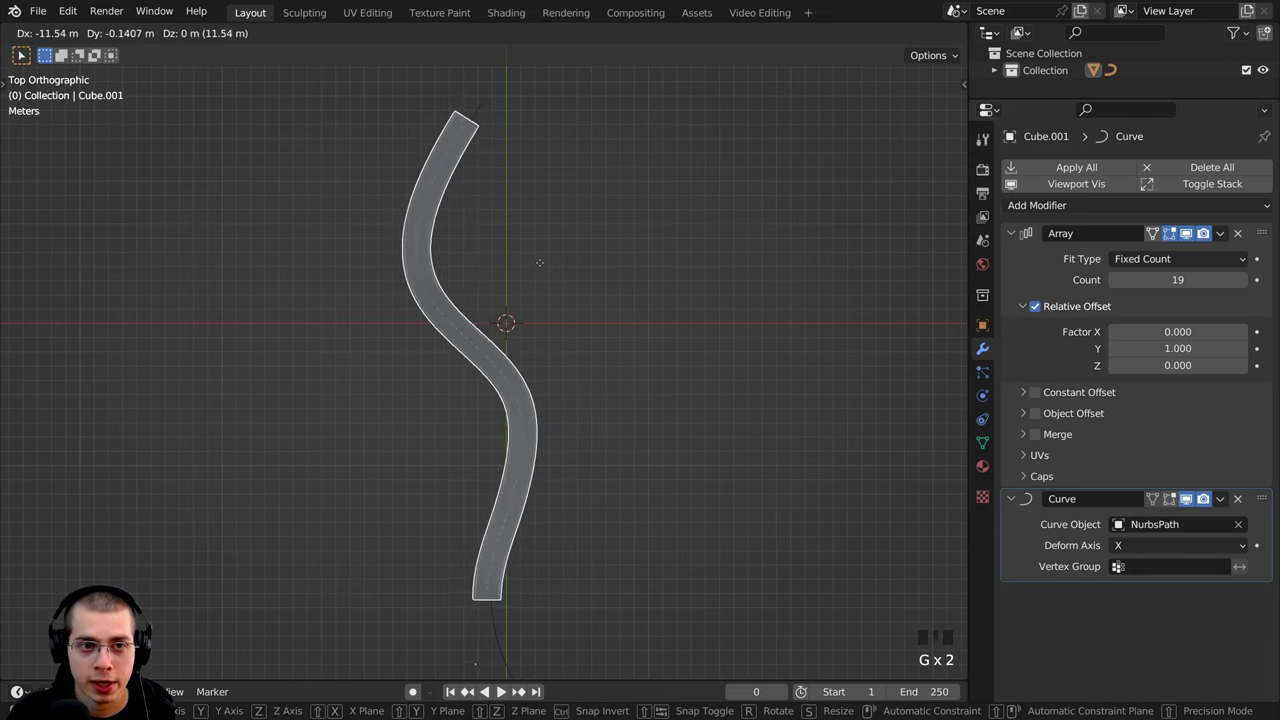
pyautogui.click(545, 268)
# - Select the road and path together, then move and rotate them as one in top view
pyautogui.moveTo(383, 190); pyautogui.dragTo(556, 370)
pyautogui.press('g')
pyautogui.click(592, 375)
pyautogui.press('g')
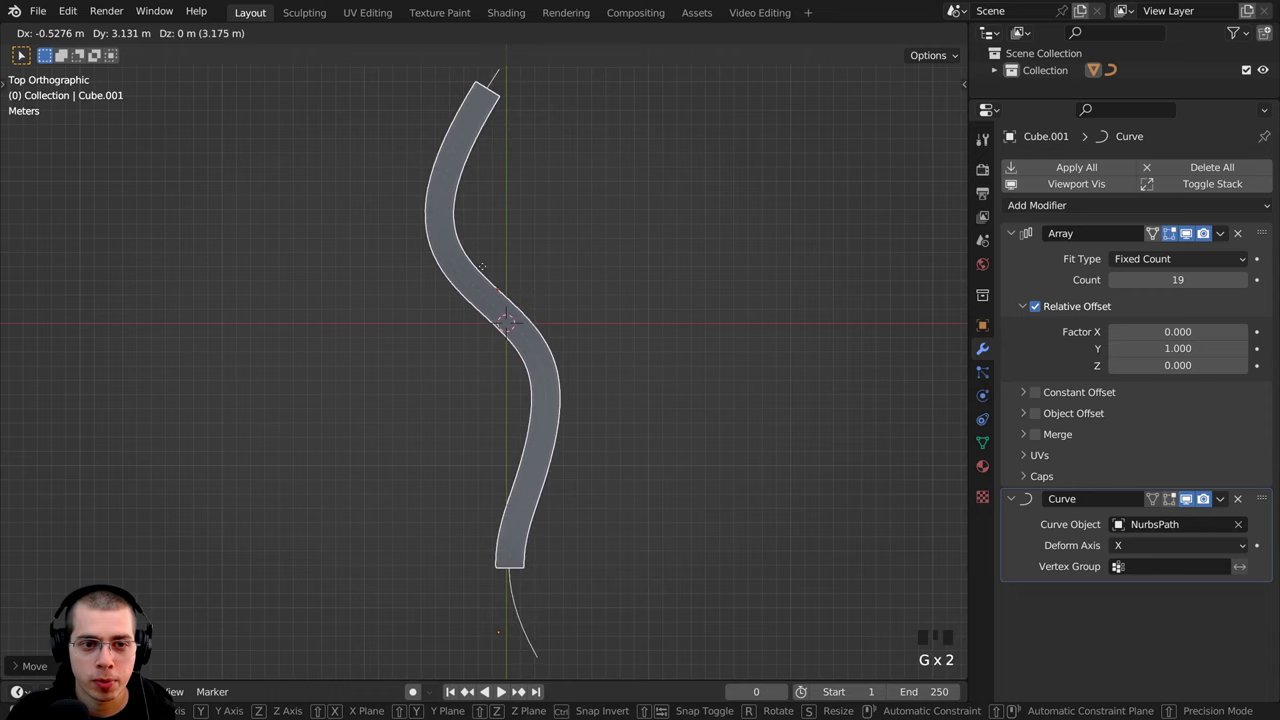
pyautogui.press('r')
pyautogui.click(701, 251)
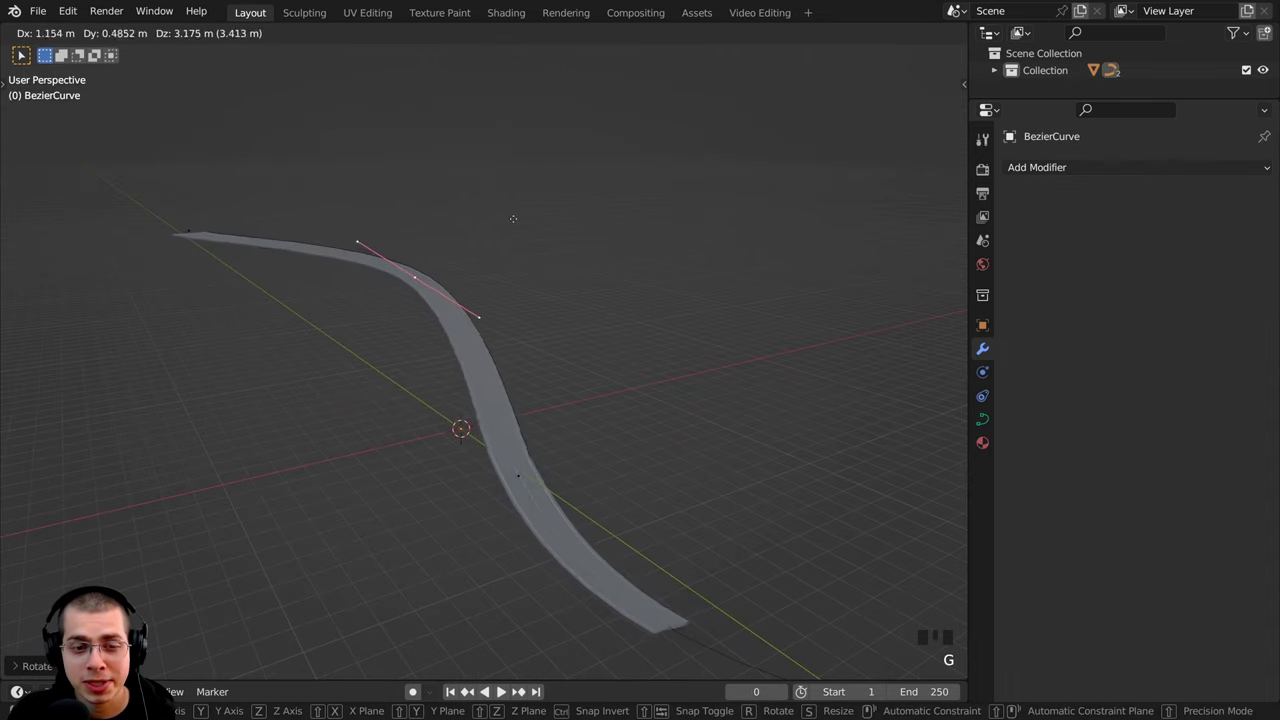
# - Raise a control point of the Bezier curve and reposition it to reshape the road's bend
pyautogui.click(480, 257)
pyautogui.moveTo(545, 295); pyautogui.dragTo(455, 333, button='middle')
pyautogui.press('g')
pyautogui.click(400, 360)
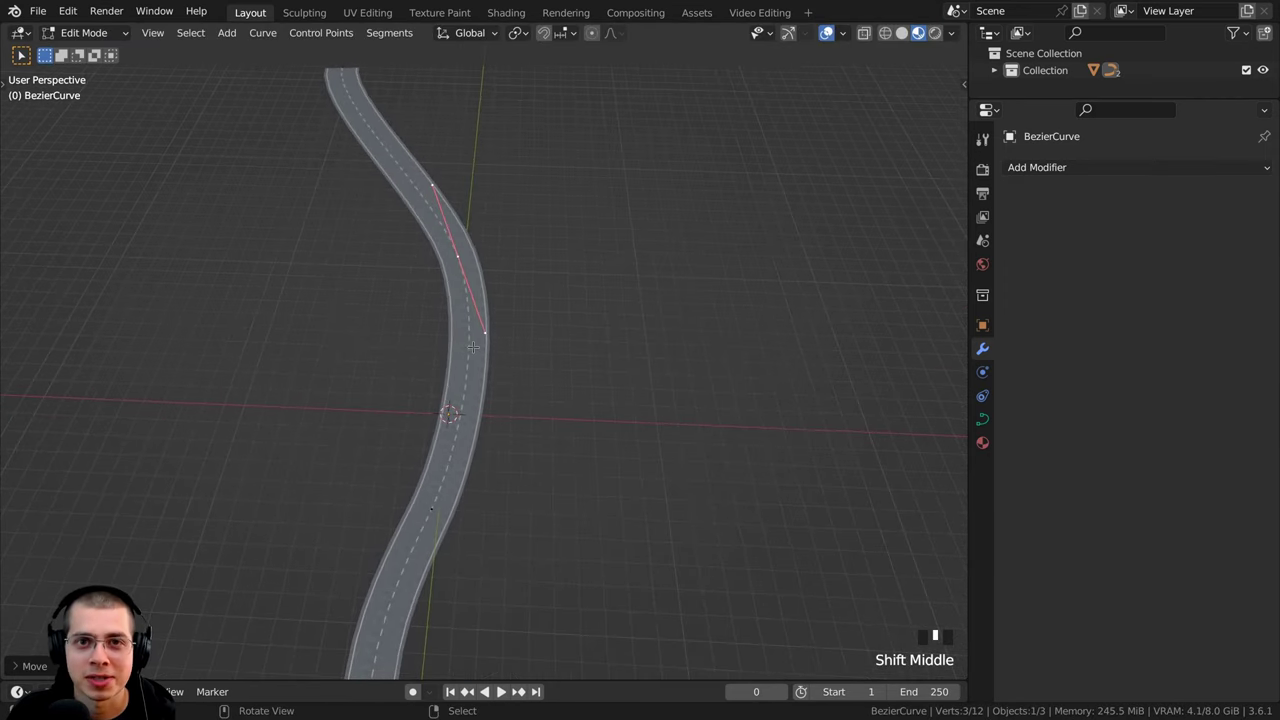